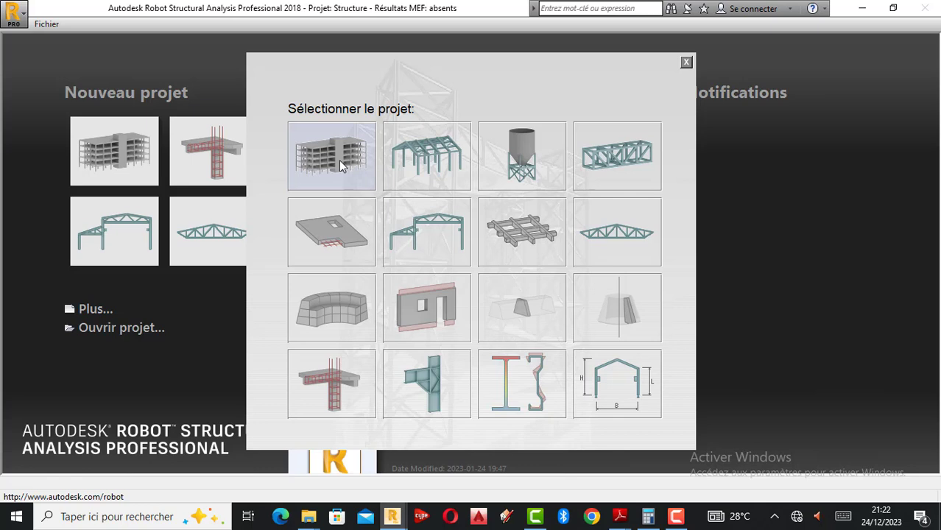
- Start a new multi-storey building project and check the list of storey levels for the work plane
left_click(339, 160)
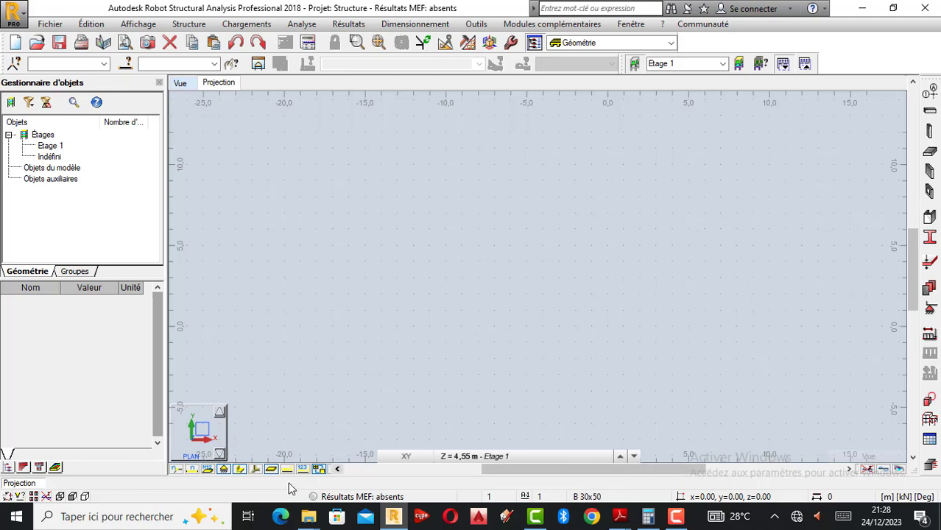
left_click(503, 457)
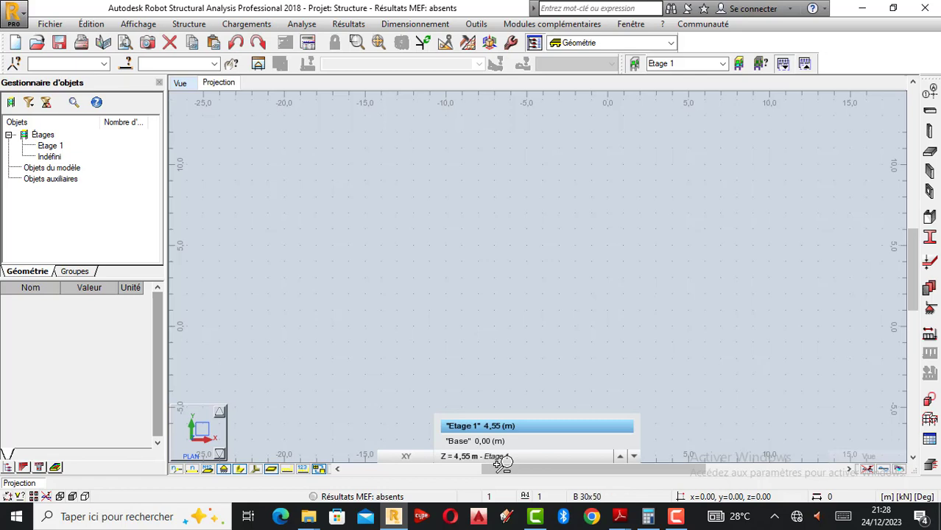
left_click(503, 461)
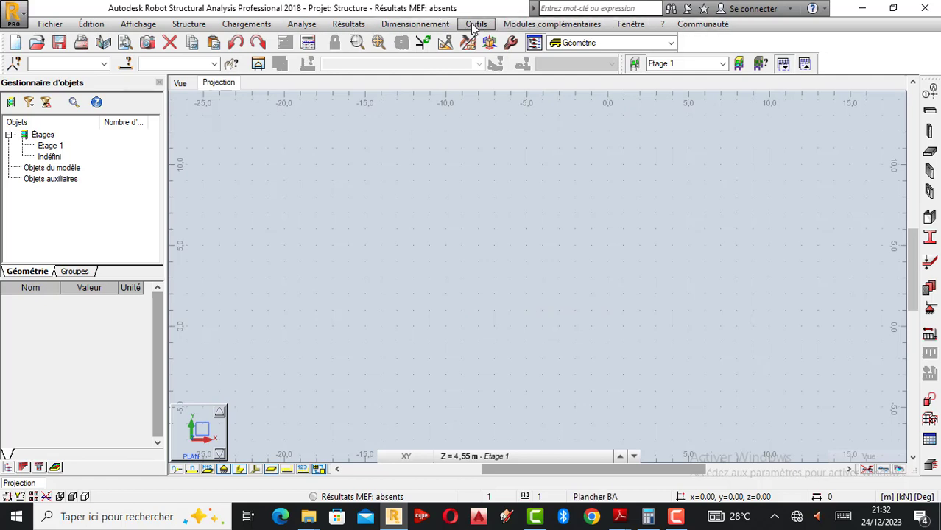
- Look at the general preferences and the task preferences (Préférences de la tâche), closing each without changes
left_click(475, 24)
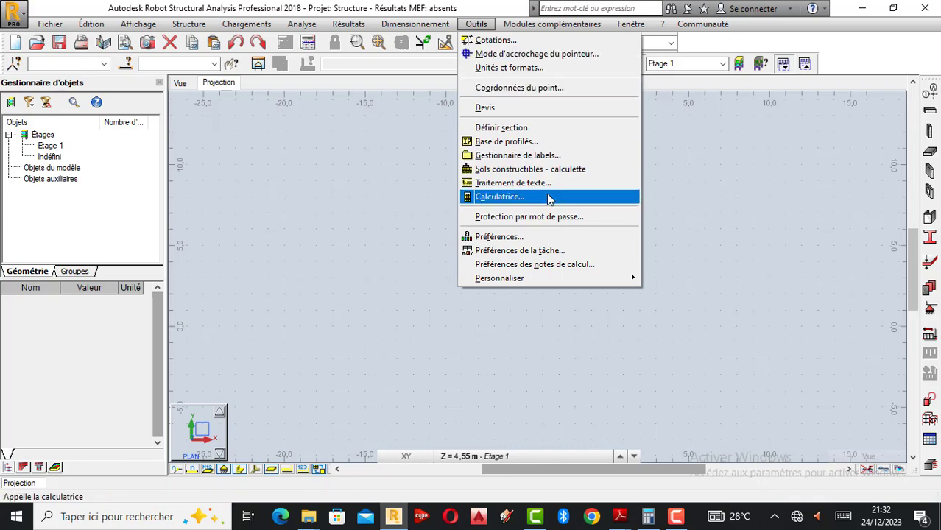
left_click(520, 236)
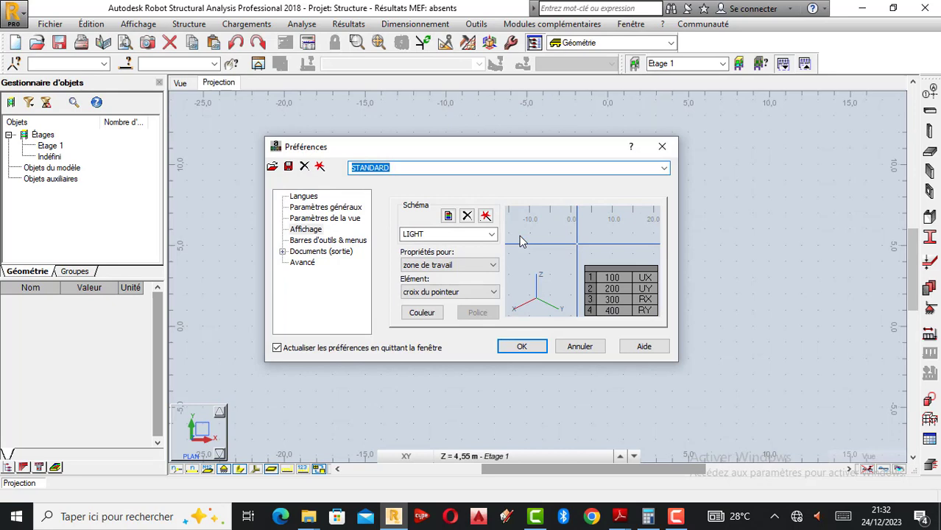
left_click(663, 147)
left_click(477, 25)
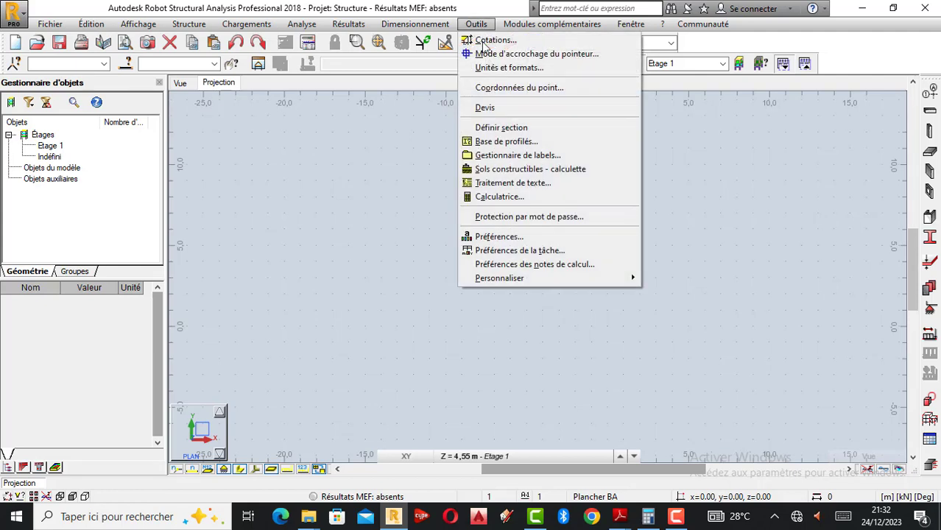
left_click(506, 250)
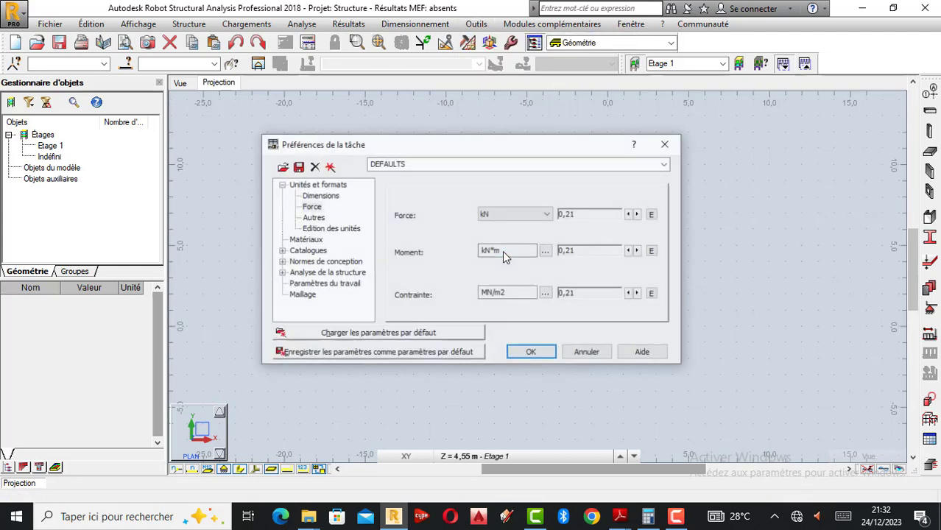
left_click(666, 147)
- Reopen the general preferences and view the categories whose display properties can be customised
left_click(477, 24)
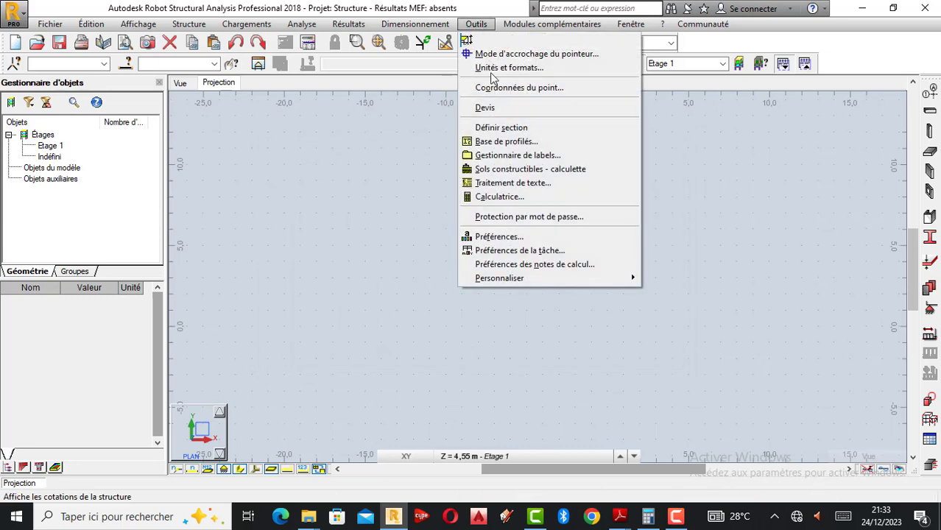
left_click(503, 236)
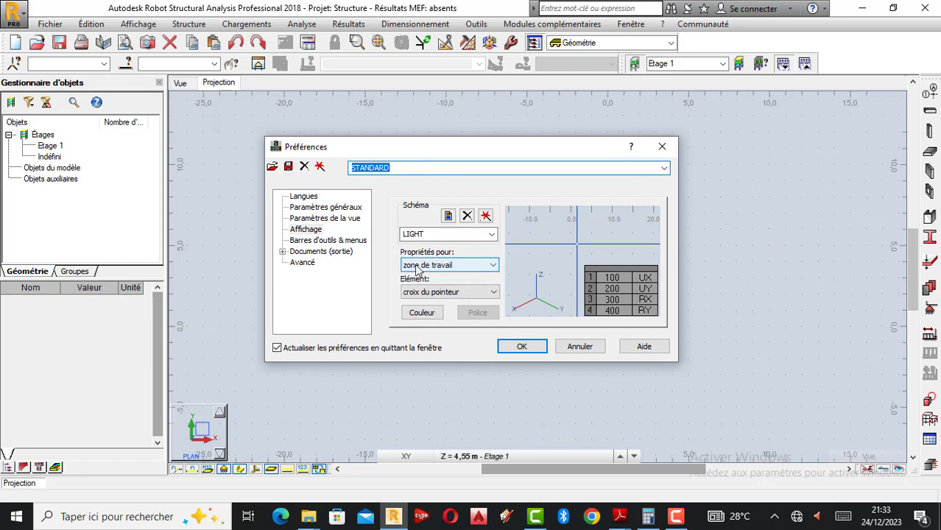
left_click(493, 266)
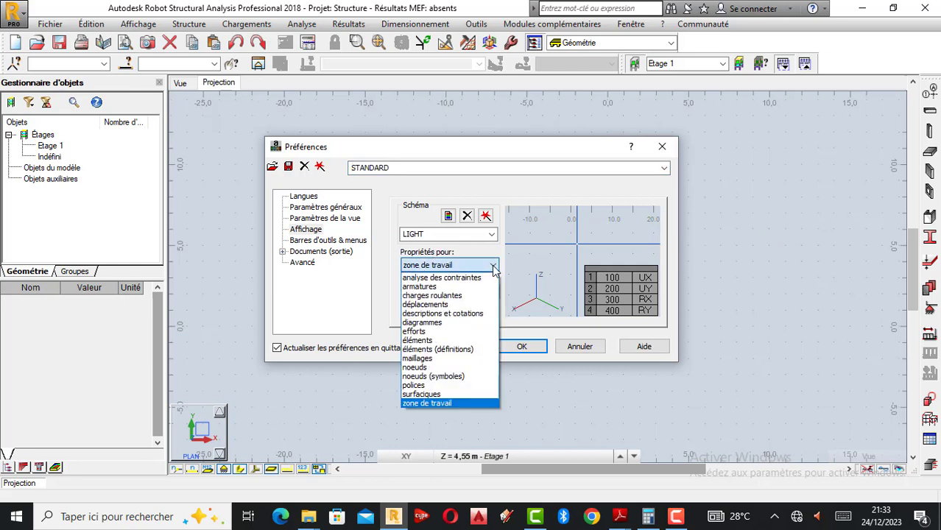
left_click(464, 240)
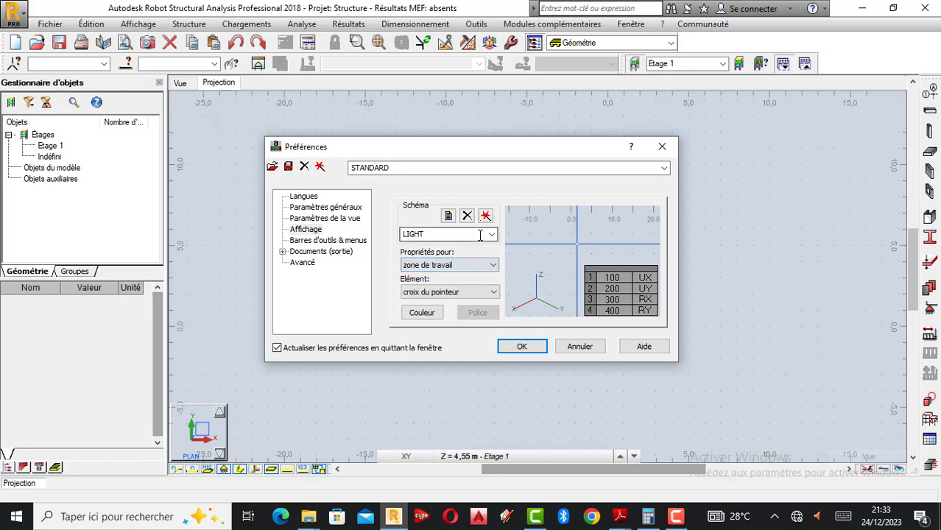
- Try the BASIA, DARK and DARK GREEN display schemes and return to LIGHT
left_click(492, 235)
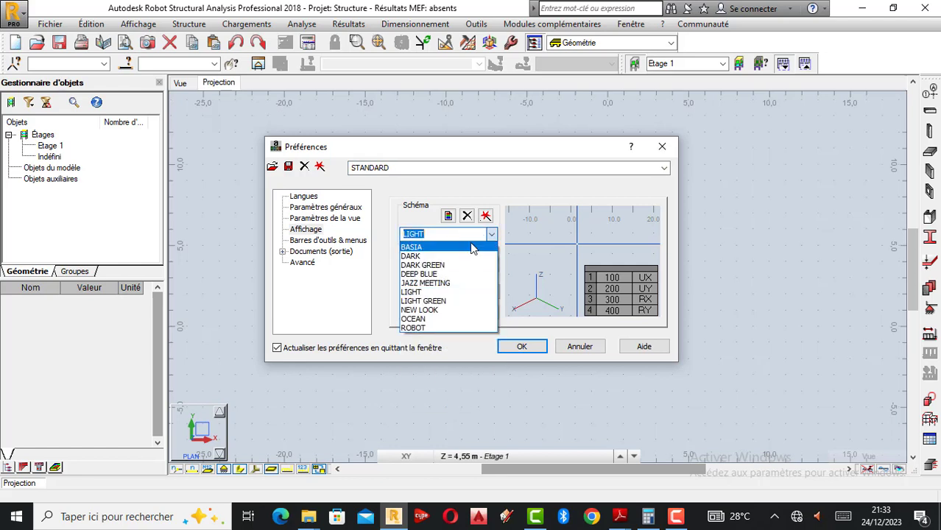
left_click(472, 248)
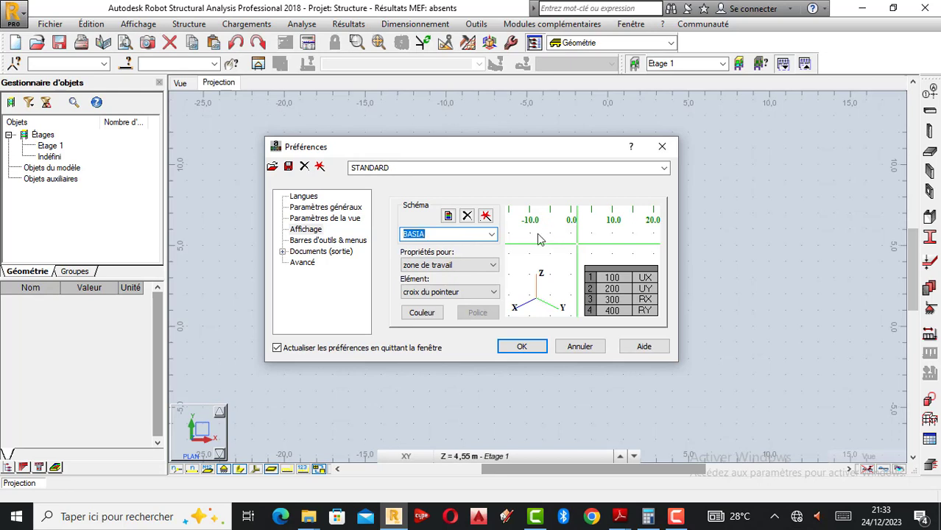
left_click(492, 234)
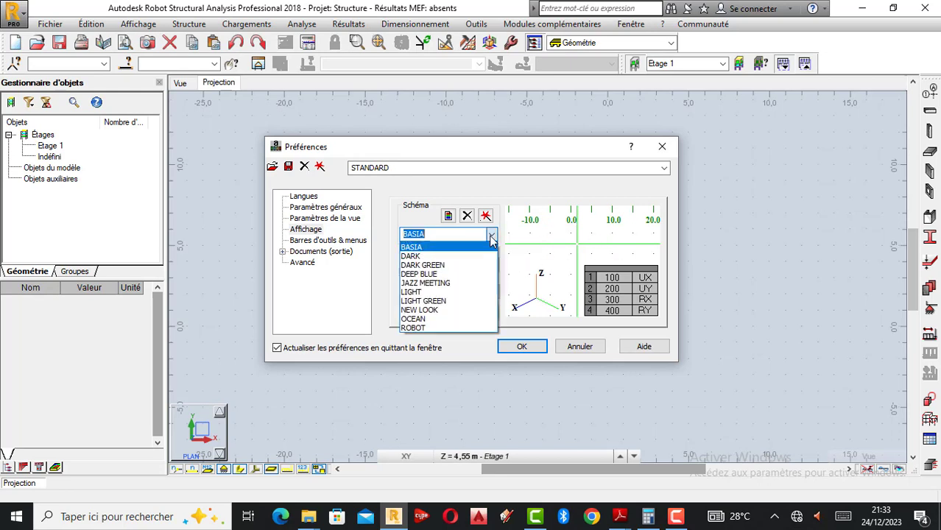
left_click(425, 258)
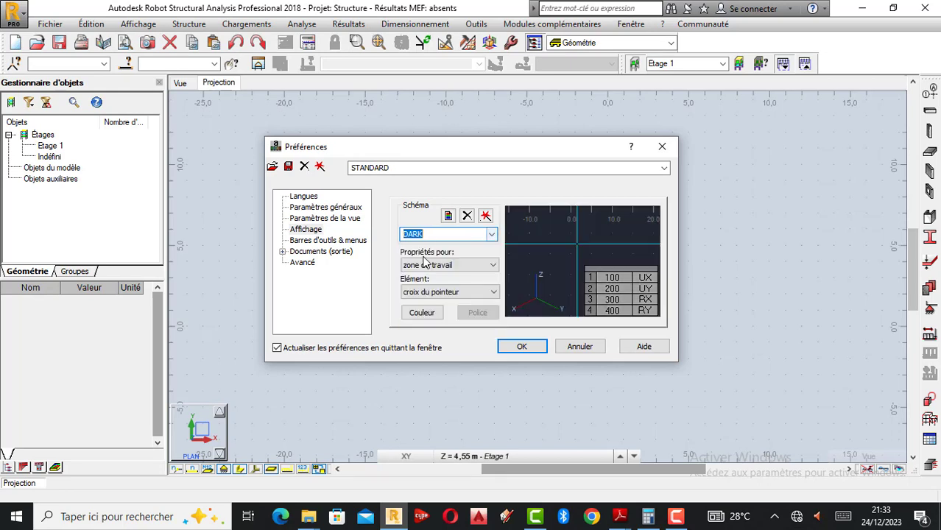
left_click(492, 234)
left_click(431, 265)
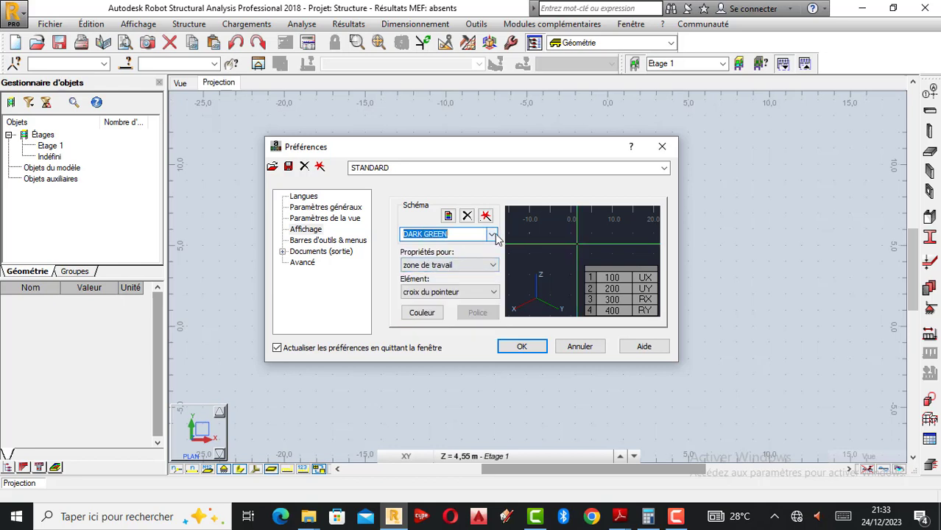
left_click(491, 234)
key("Down")
key("Down")
key("Down")
key("Return")
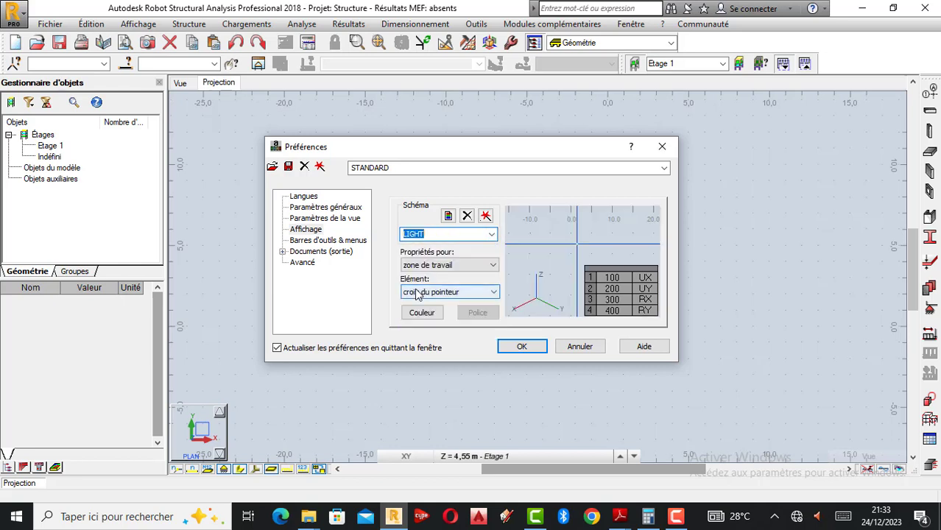
- Compare the DARK GREEN, BASIA, DARK and DEEP BLUE display schemes in the preview and restore the LIGHT scheme
left_click(483, 234)
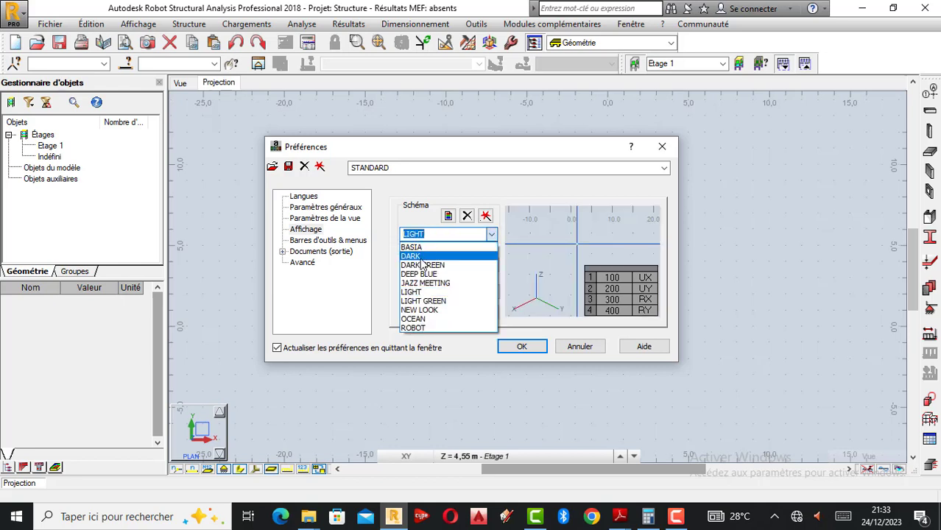
left_click(419, 266)
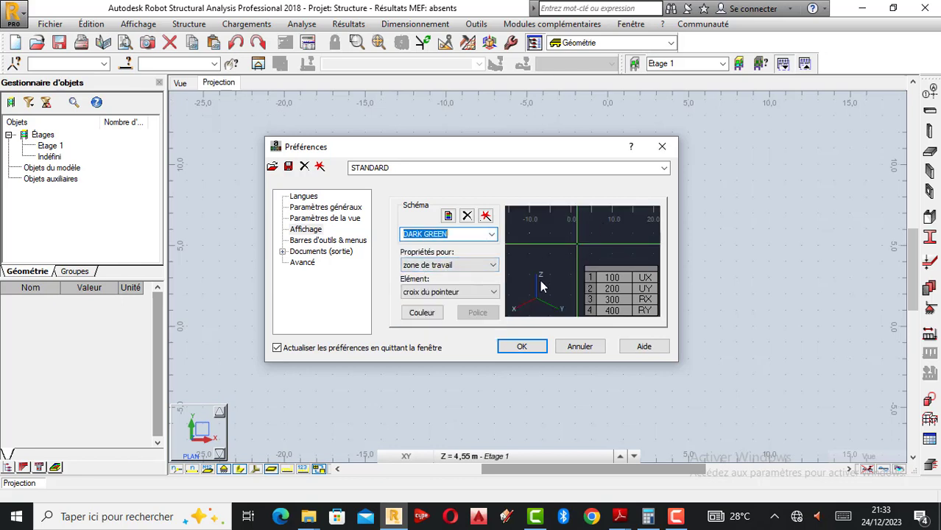
left_click(491, 235)
left_click(424, 249)
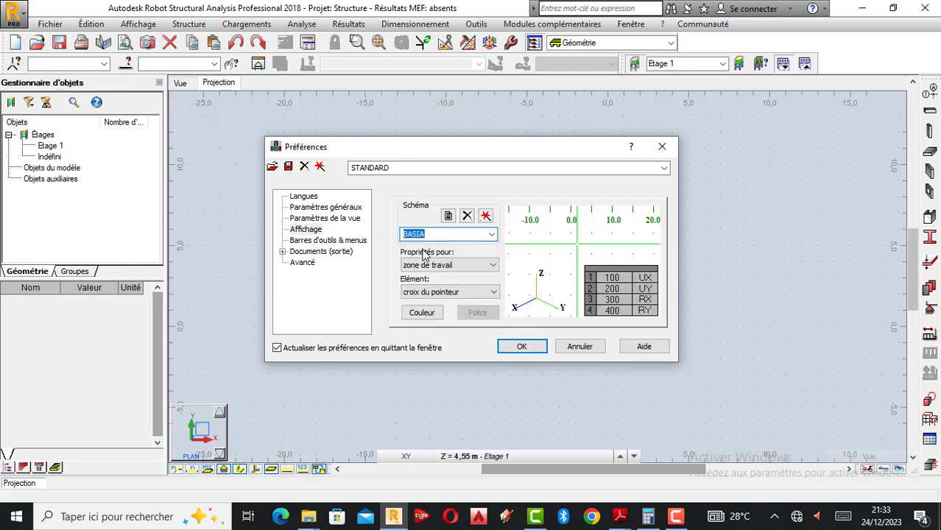
left_click(490, 234)
left_click(413, 263)
left_click(491, 234)
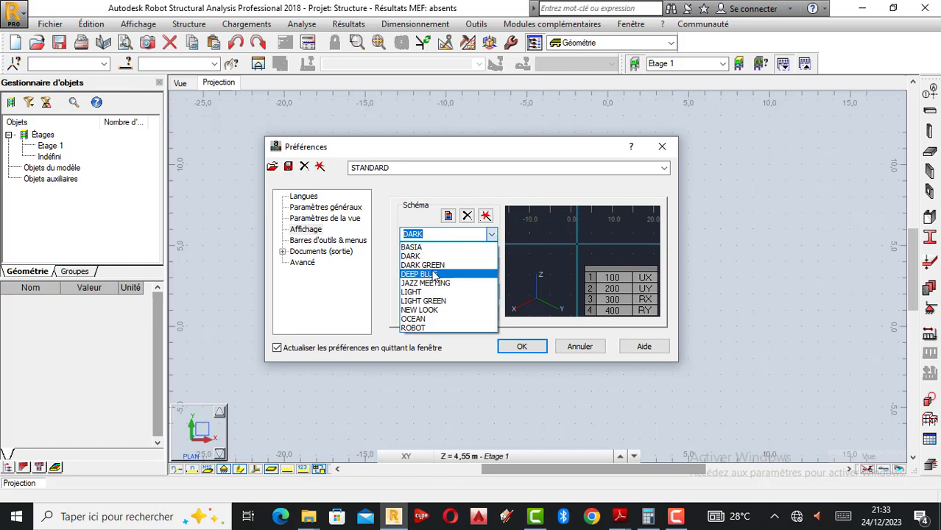
left_click(431, 270)
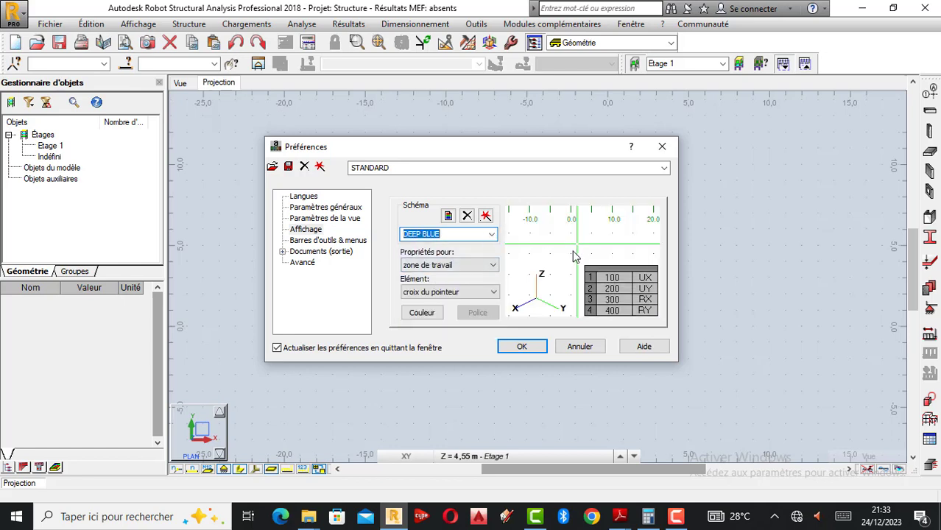
left_click(491, 235)
left_click(442, 265)
left_click(492, 235)
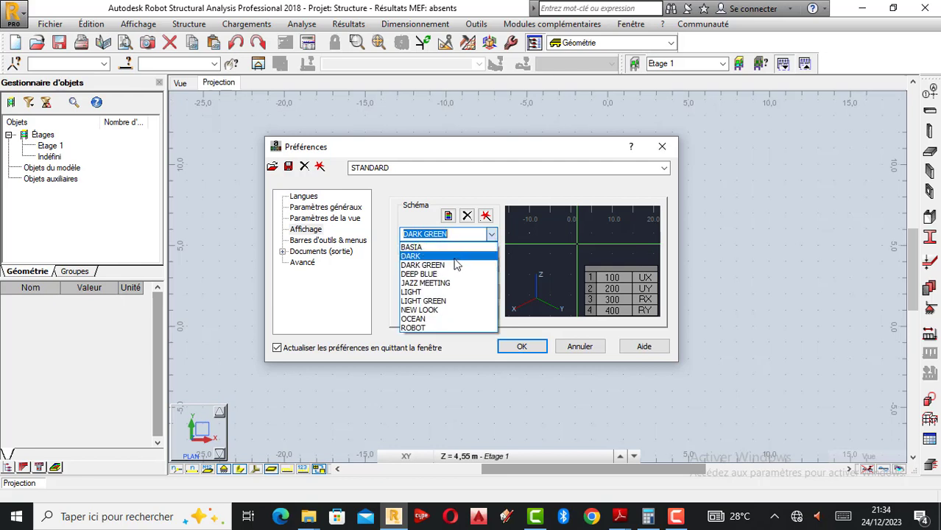
left_click(425, 294)
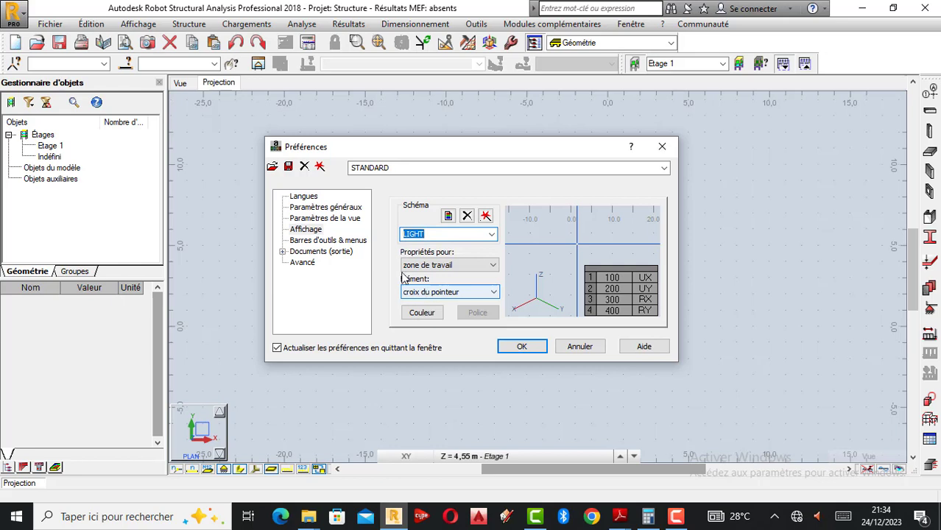
- Choose France for the regional settings in the language preferences and check the working language setting
left_click(302, 198)
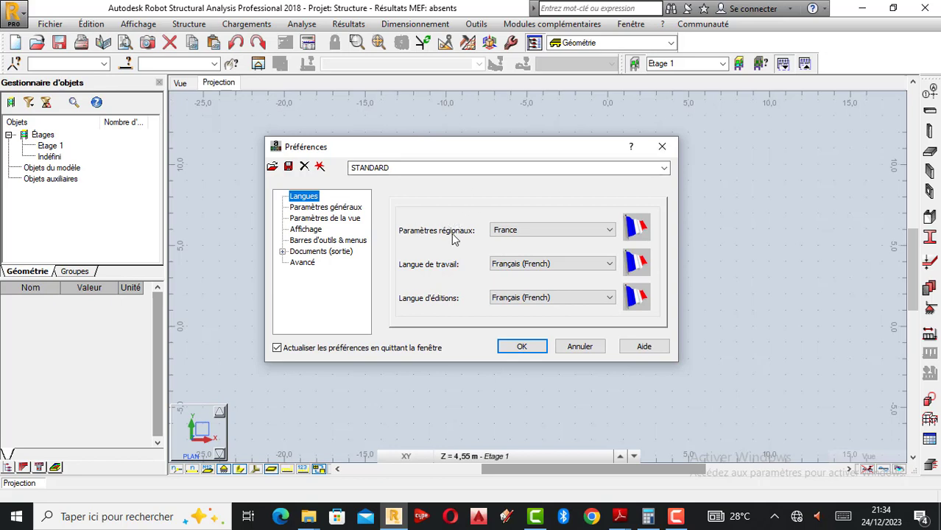
left_click(563, 234)
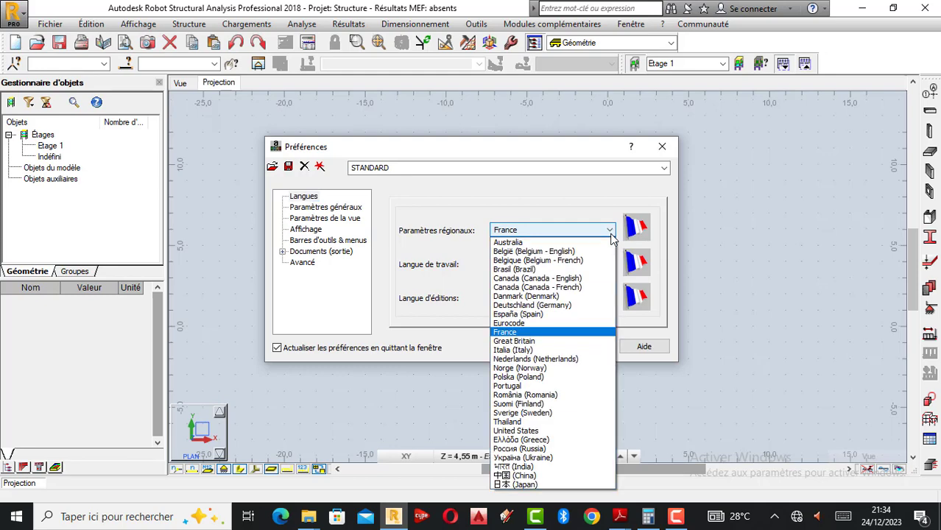
left_click(516, 332)
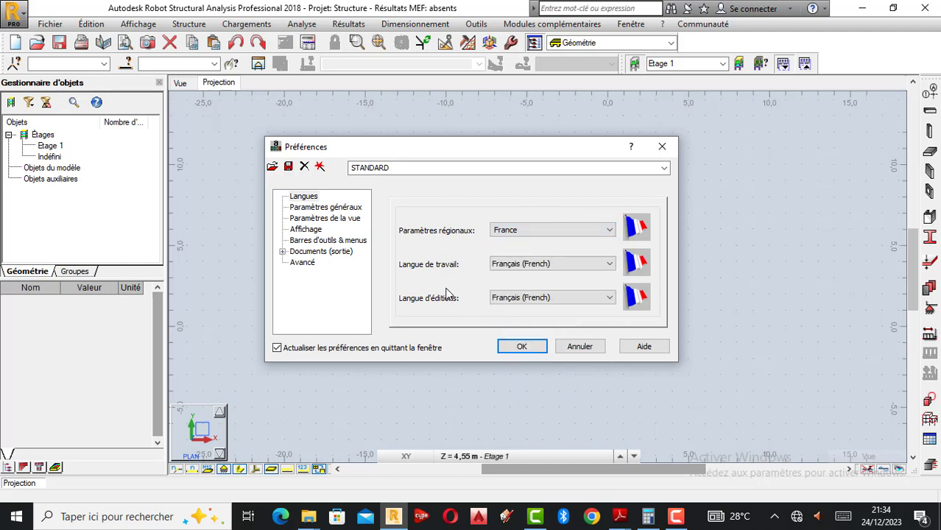
left_click(610, 265)
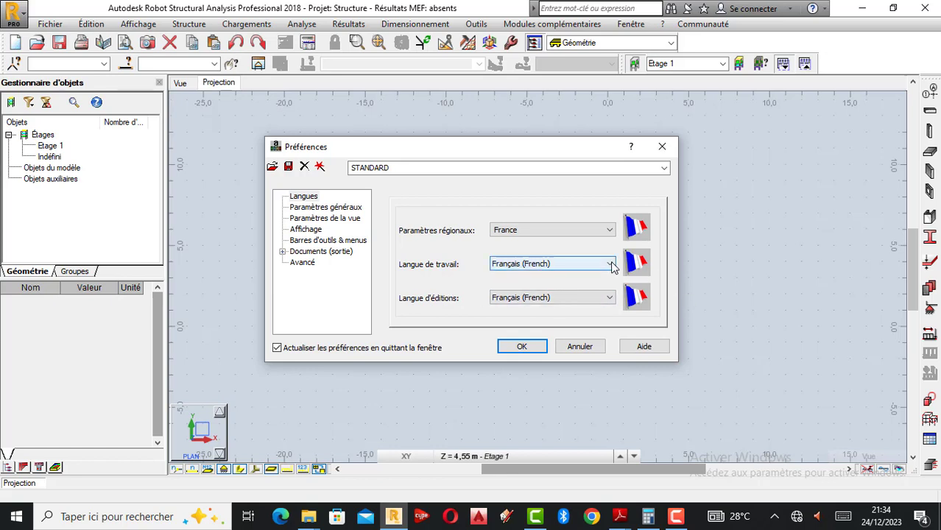
left_click(747, 337)
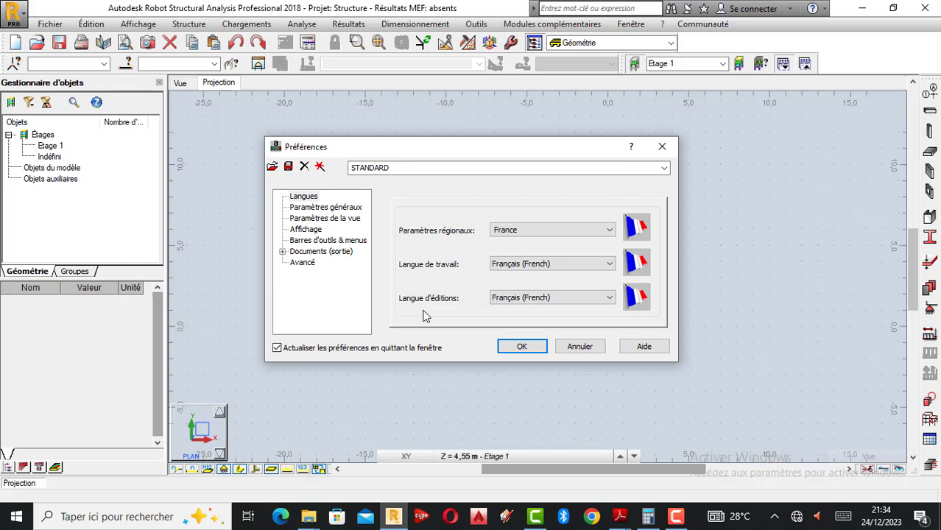
- Examine the general, view, display, toolbar and menu, output document and advanced preferences
left_click(321, 212)
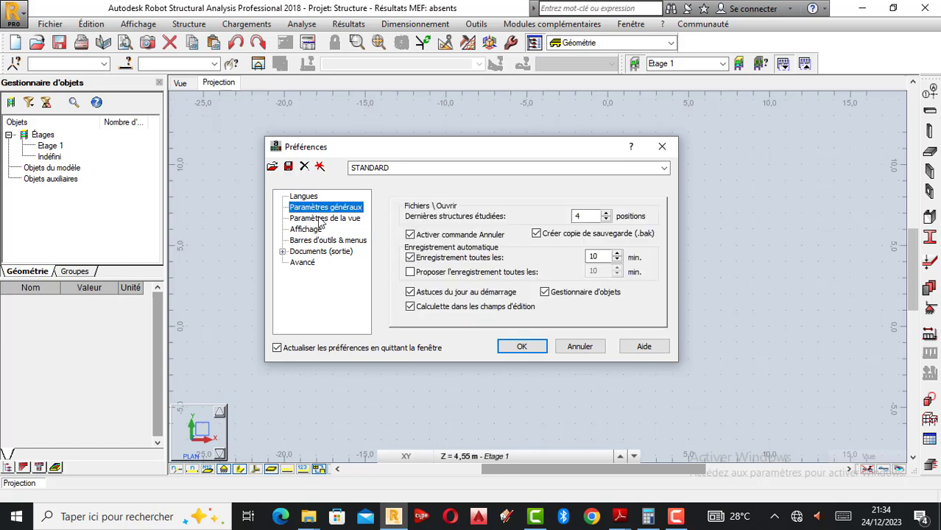
left_click(321, 221)
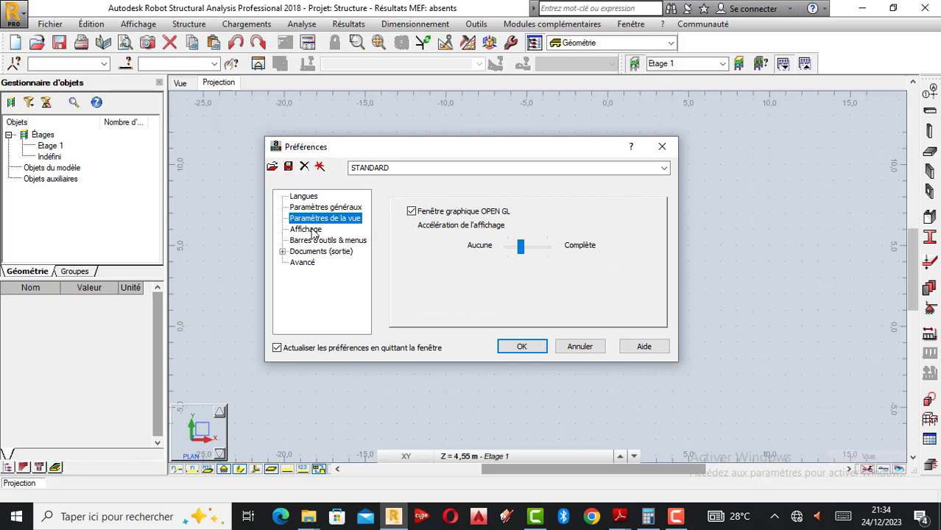
left_click(312, 231)
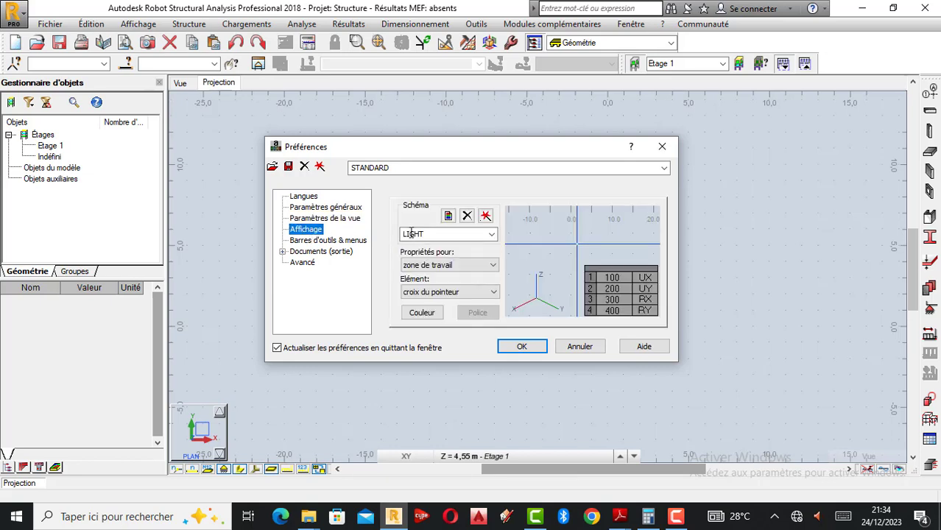
left_click(319, 241)
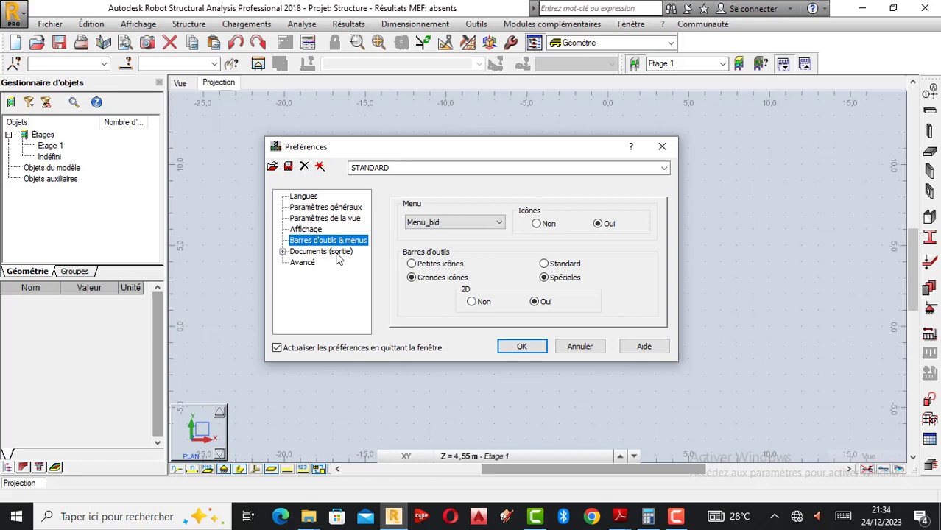
left_click(322, 251)
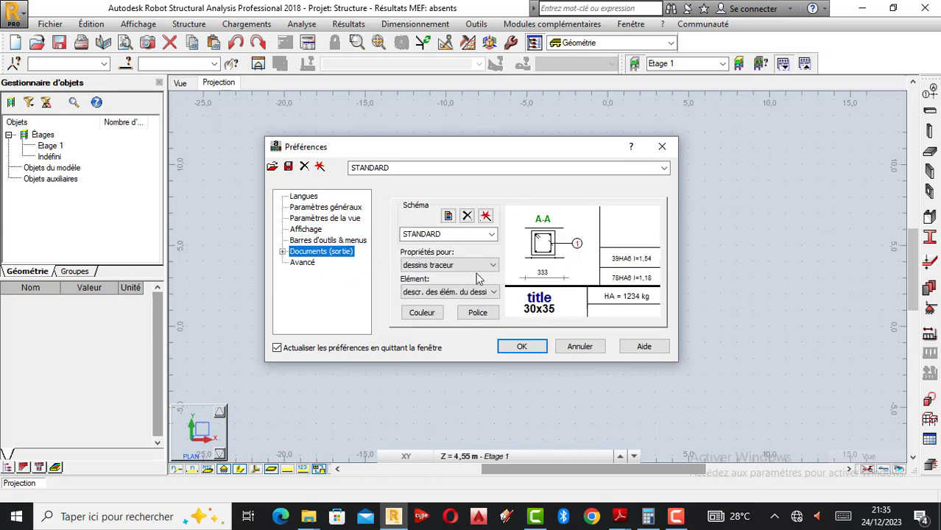
left_click(308, 266)
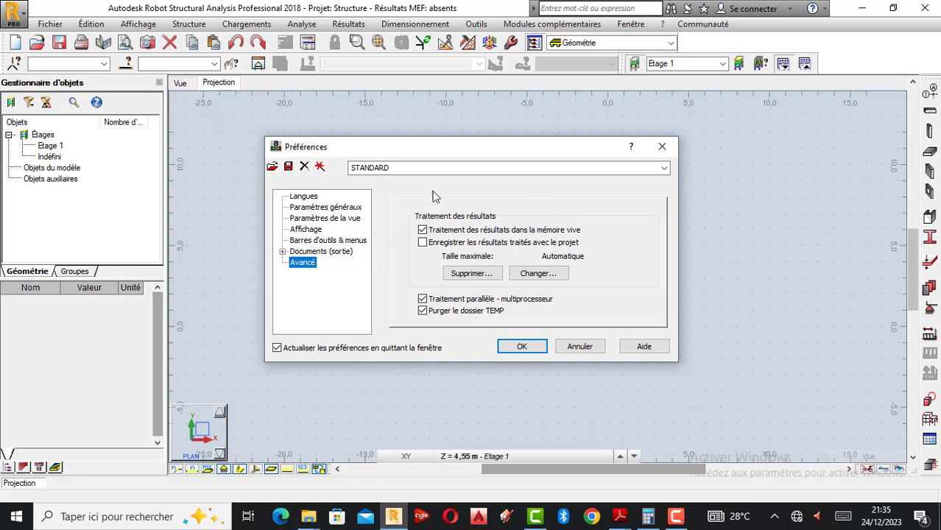
- Check the output document preferences and accept the program preferences
left_click(342, 252)
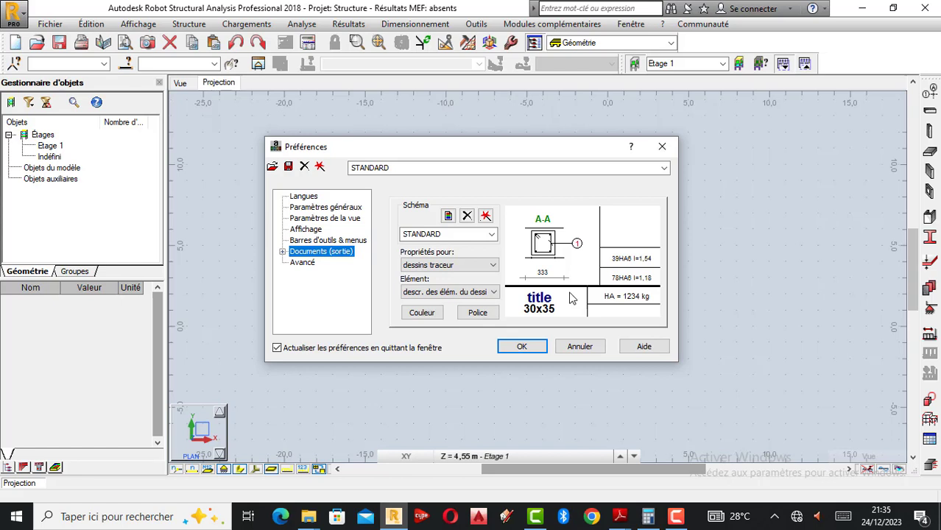
left_click(522, 347)
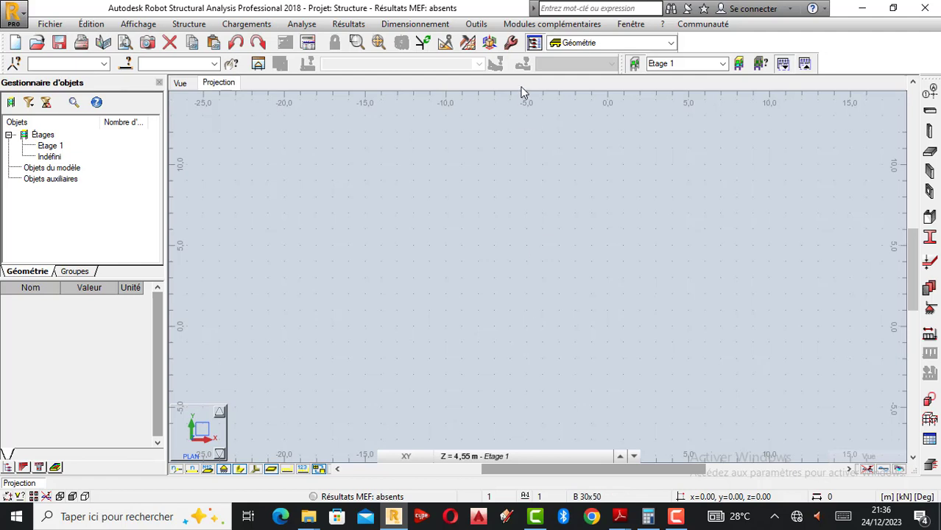
- Open the job preferences and examine the dimension units and the unit choices for structure dimensions
left_click(478, 25)
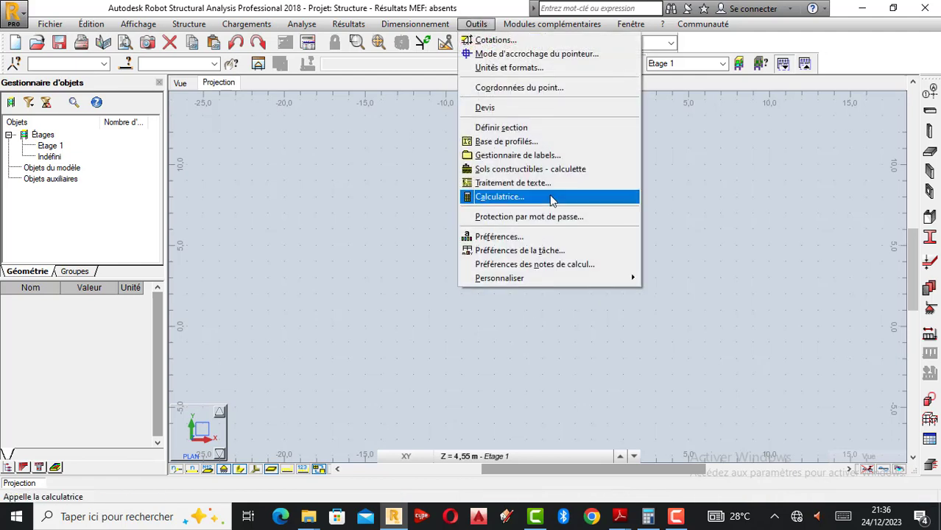
left_click(537, 253)
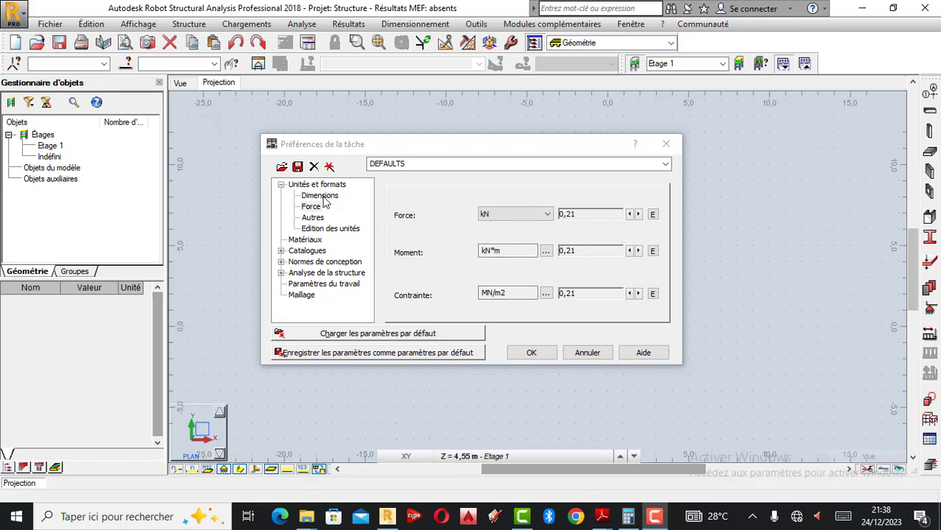
left_click(319, 196)
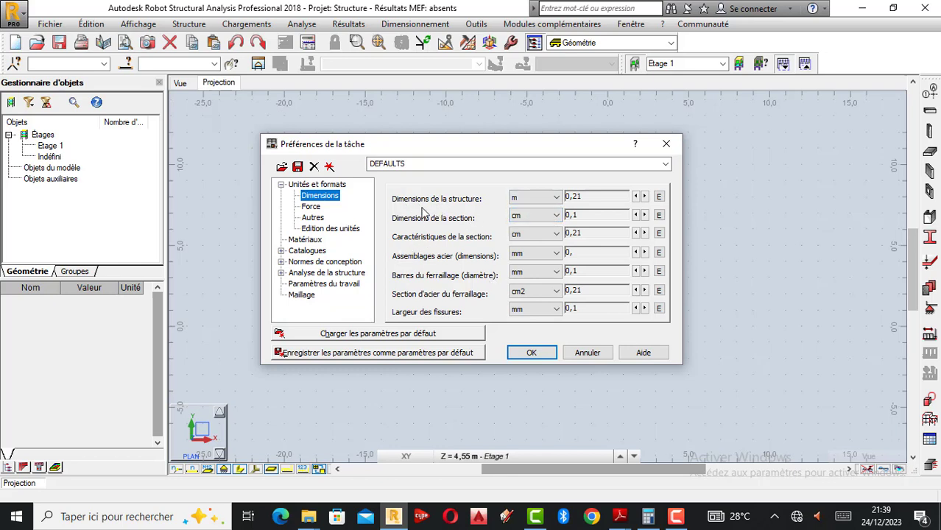
left_click(557, 199)
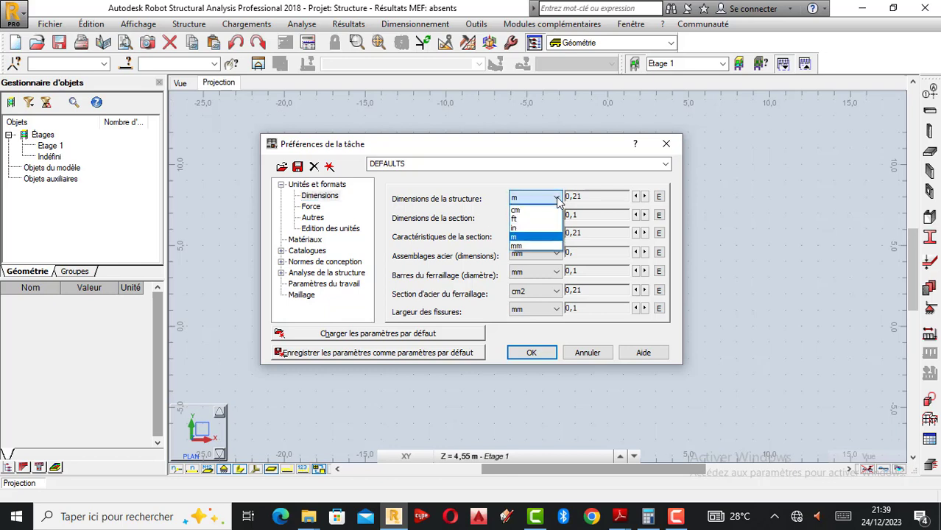
left_click(557, 199)
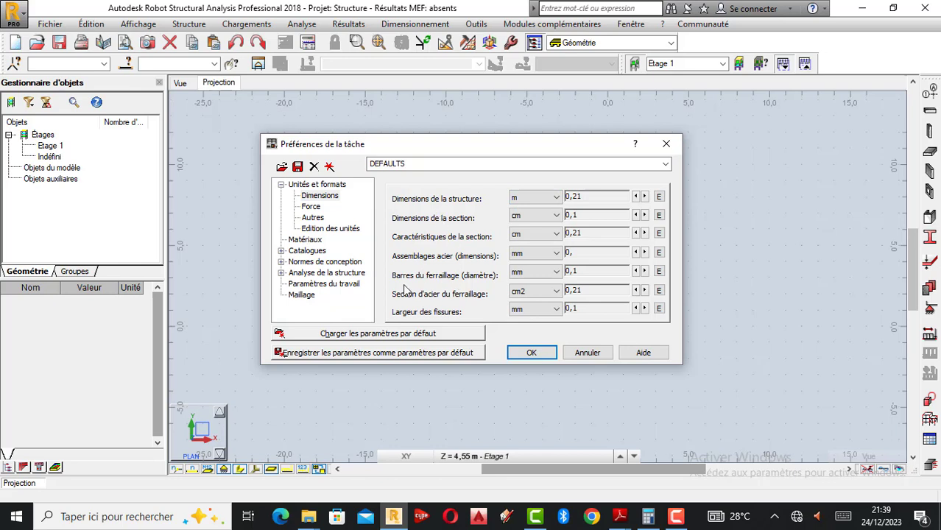
- Examine the default materials in the job preferences and the choices for the primary concrete
left_click(304, 244)
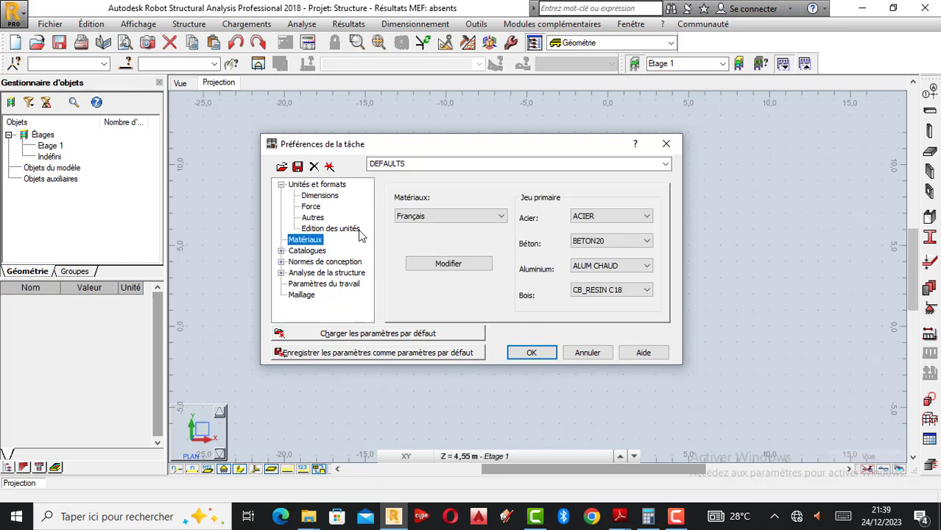
left_click(647, 243)
left_click(603, 263)
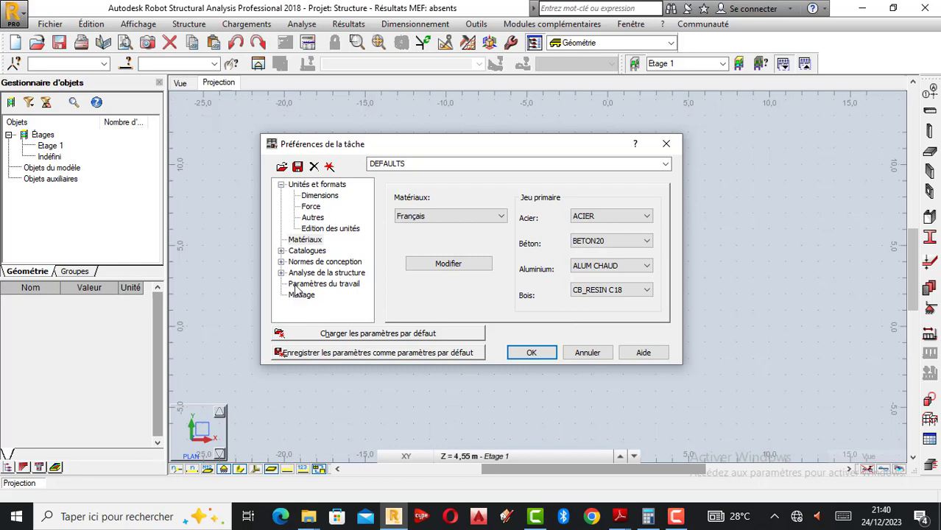
- Examine the design codes and browse the full list of reinforced concrete codes without changing the current one
left_click(281, 261)
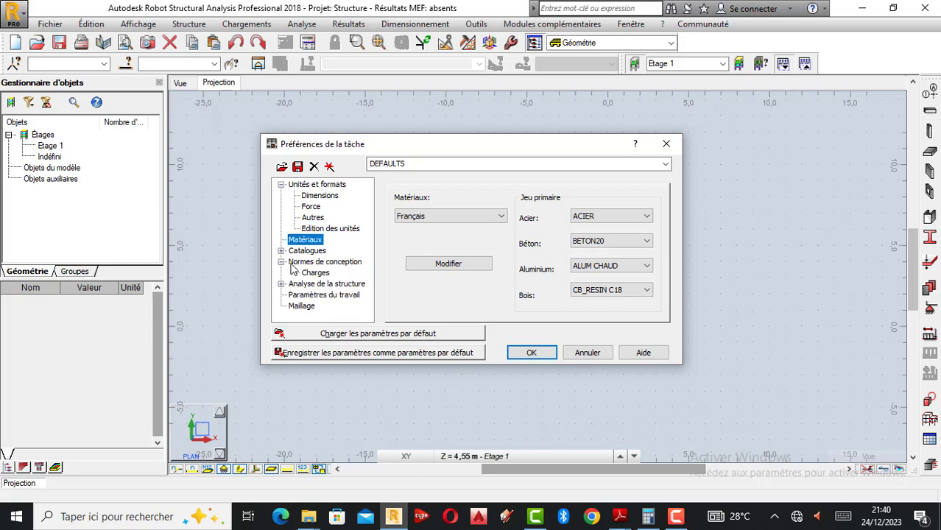
left_click(306, 263)
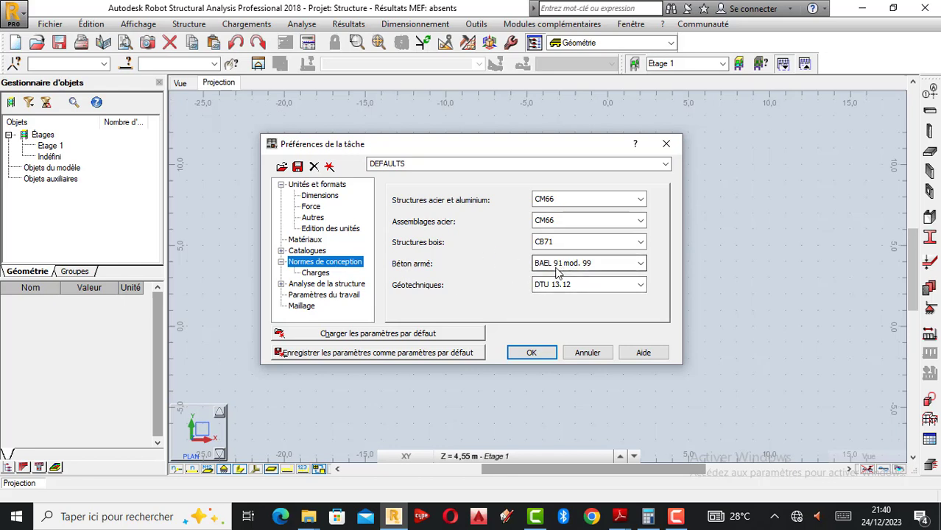
left_click(641, 265)
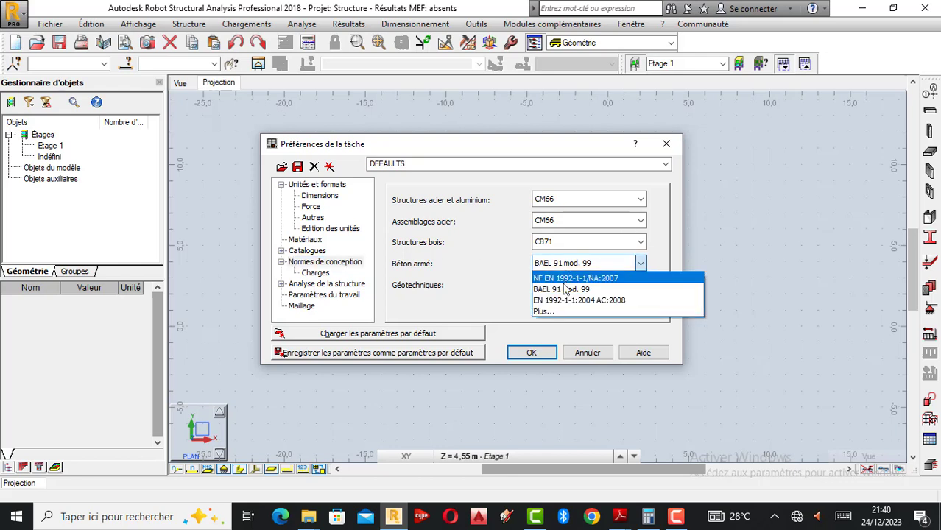
left_click(546, 312)
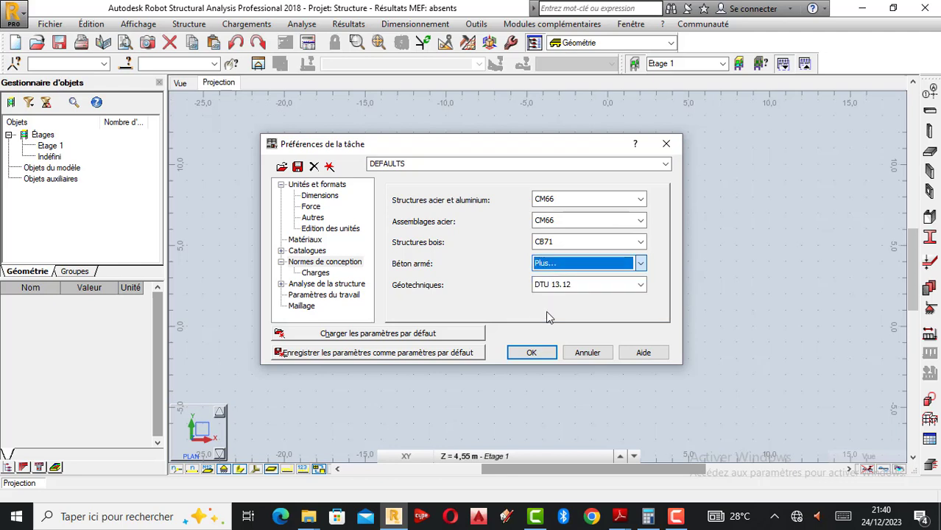
left_click(641, 263)
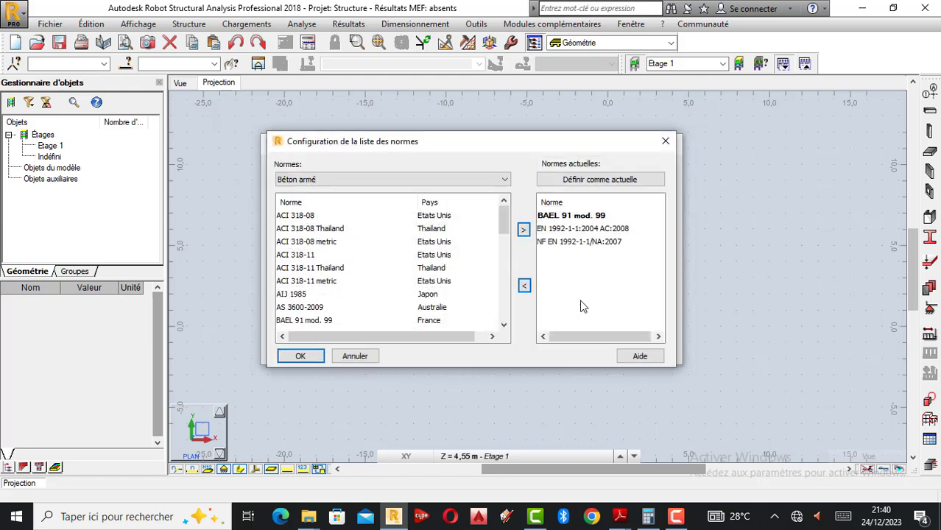
scroll(330, 248, "down", 1)
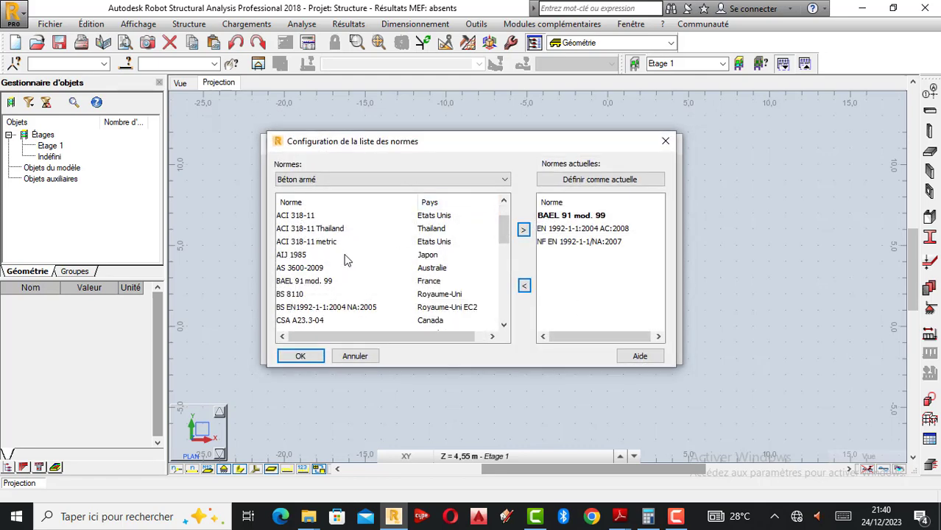
scroll(357, 286, "down", 3)
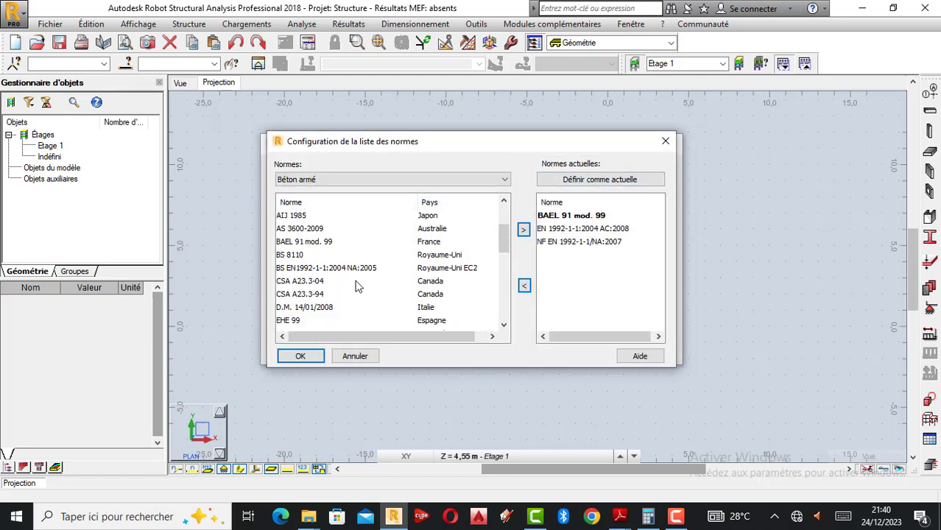
scroll(357, 288, "down", 6)
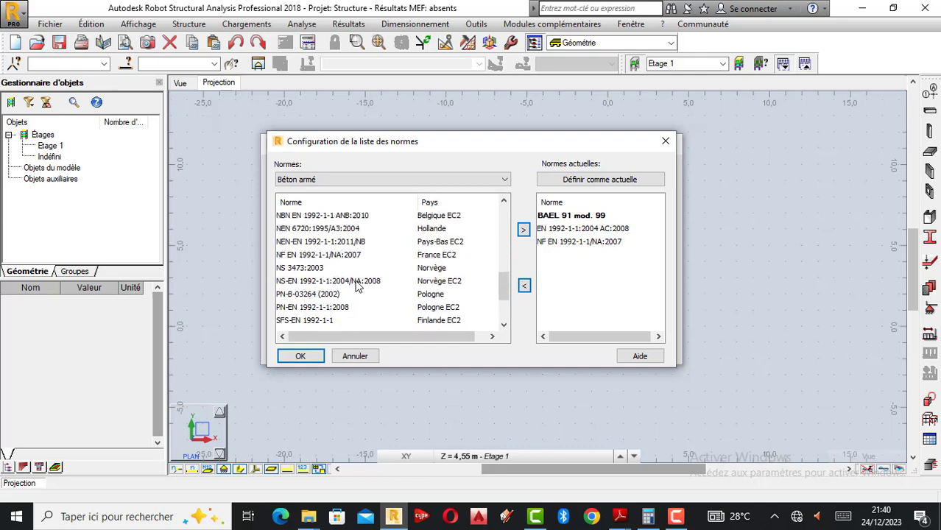
left_click(665, 142)
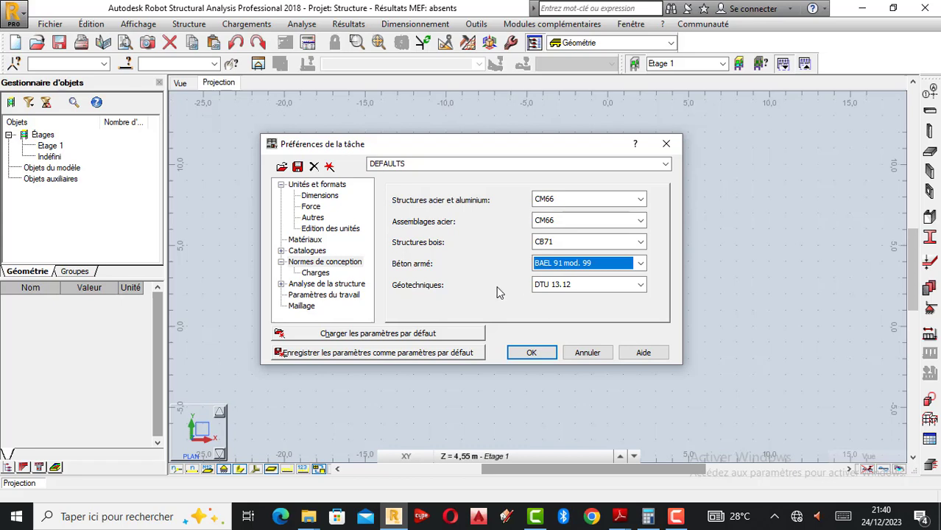
- Examine the load codes, including the available choices for load weighting and for snow and wind loads
left_click(319, 274)
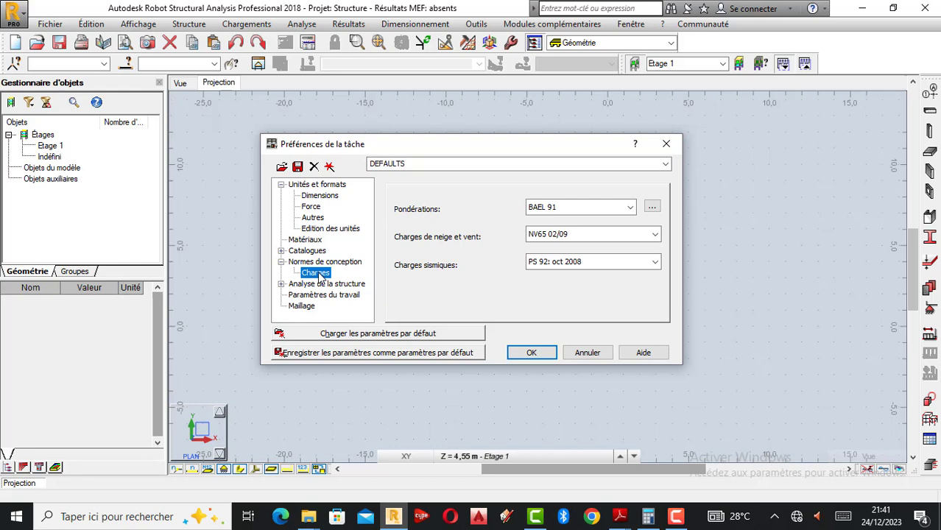
left_click(630, 208)
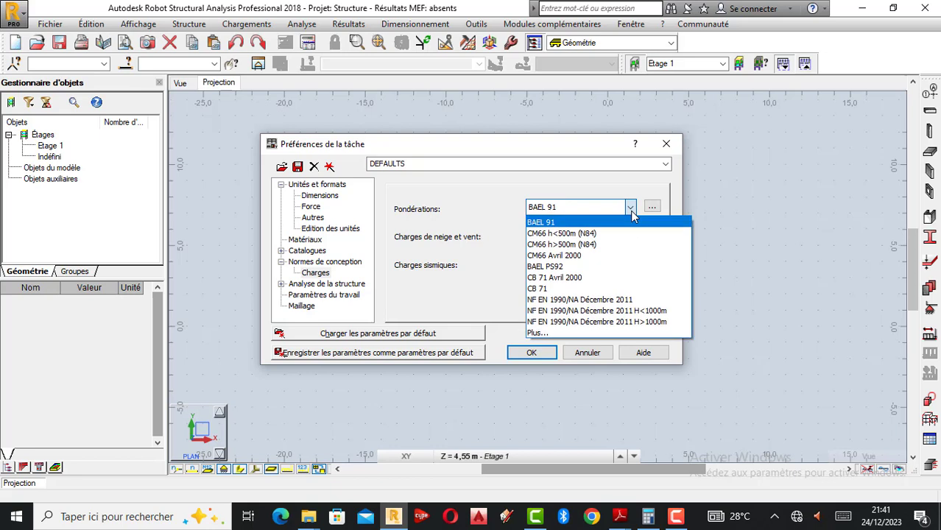
left_click(550, 206)
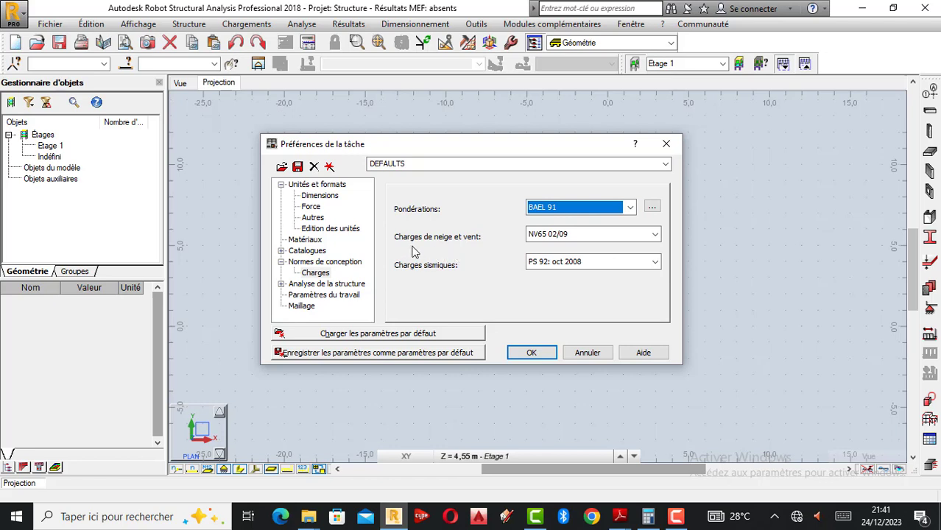
left_click(653, 234)
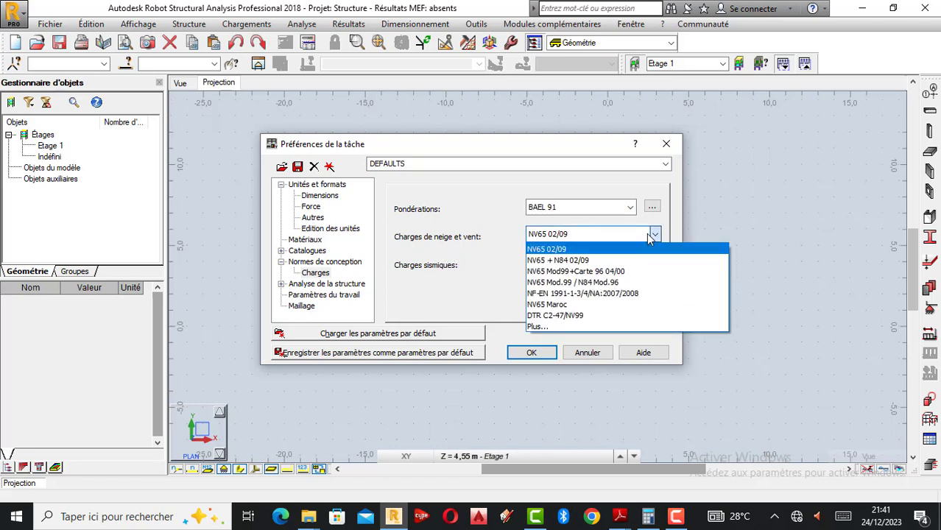
left_click(648, 234)
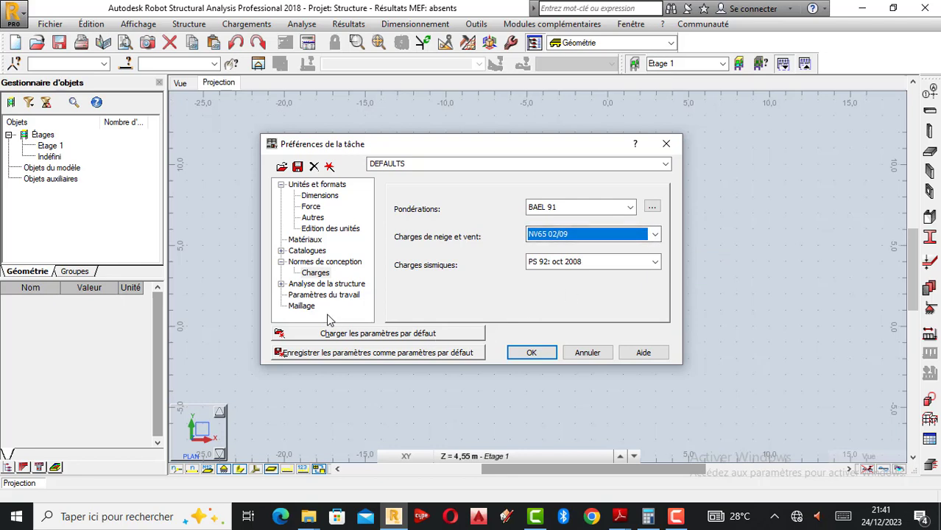
- Review the meshing preferences and the meshing options for all panels, including the Delaunay method parameters, and close the job preferences
left_click(300, 306)
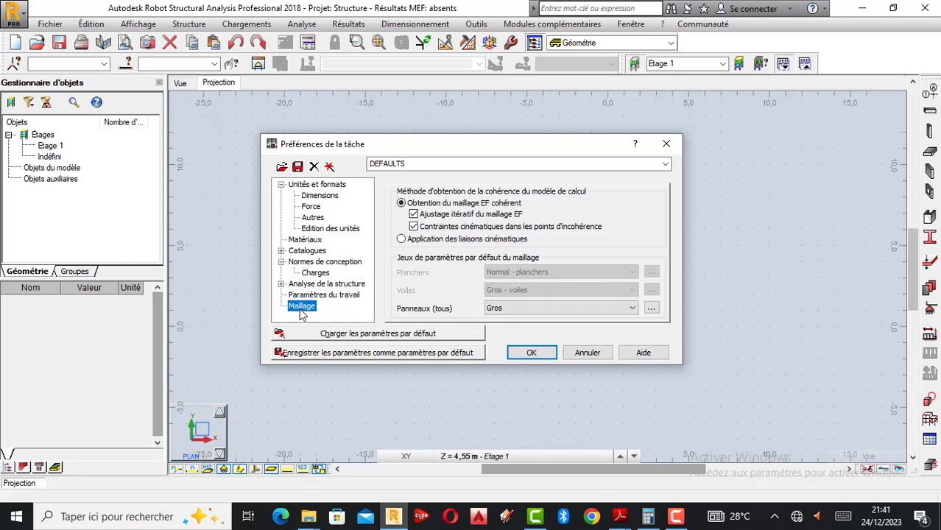
left_click(651, 310)
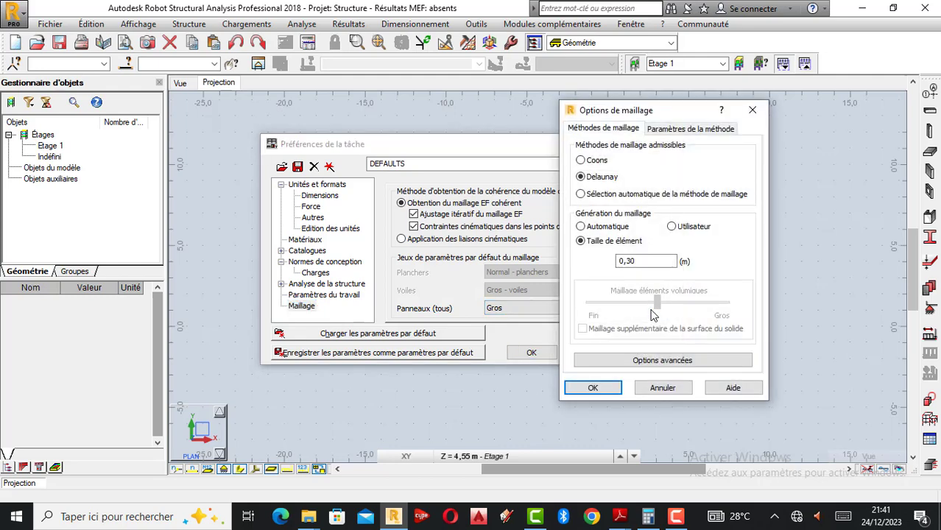
left_click(687, 129)
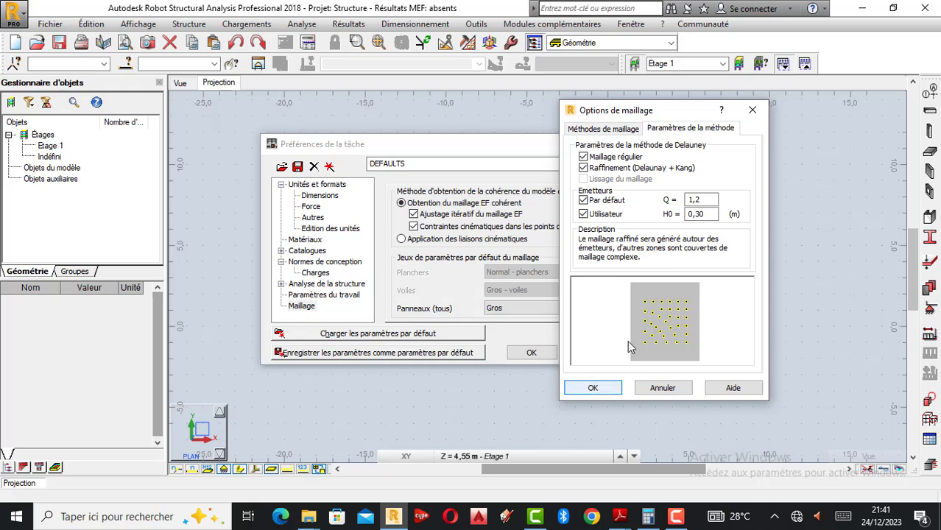
left_click(602, 386)
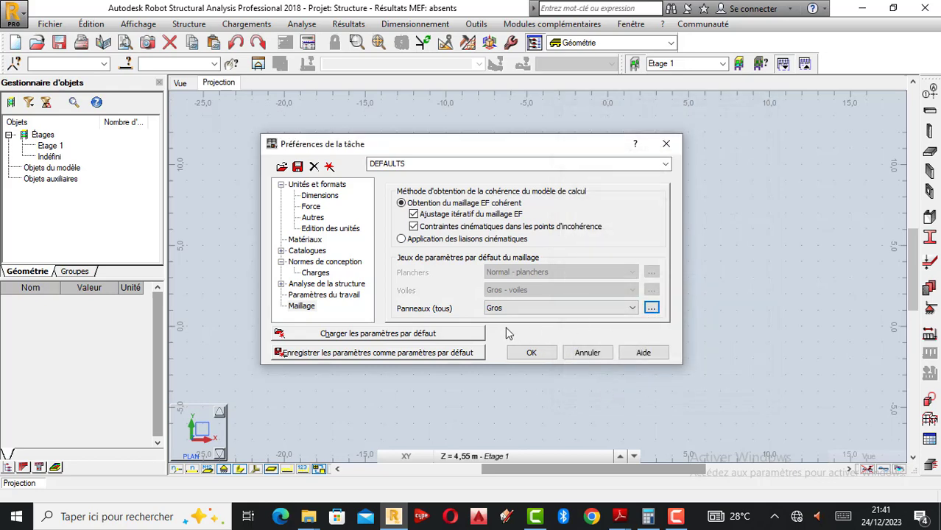
left_click(307, 310)
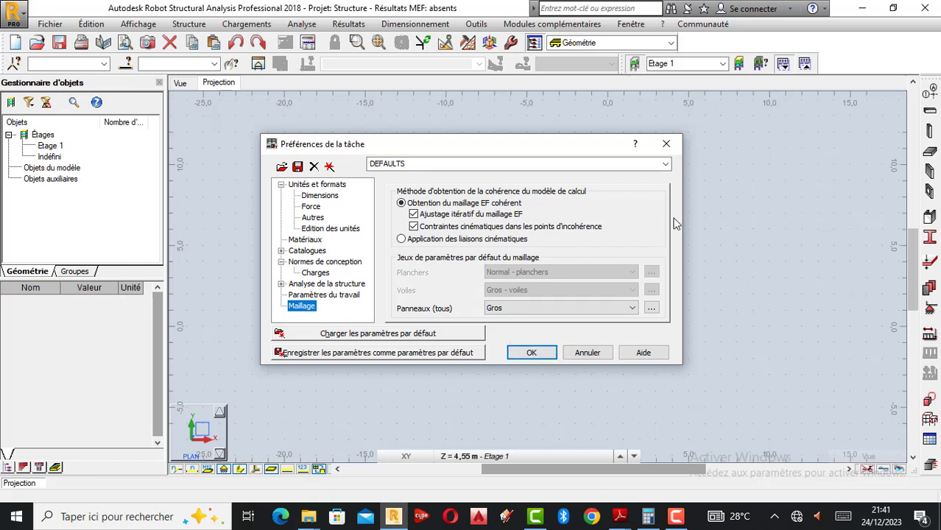
left_click(666, 143)
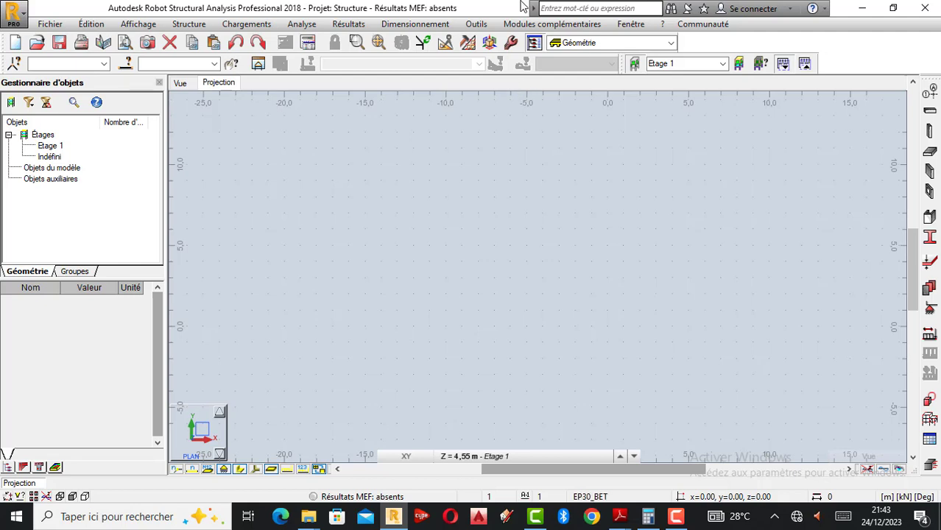
- Open the grid spacing settings and enter 2 m for both Dx and Dy
left_click(135, 26)
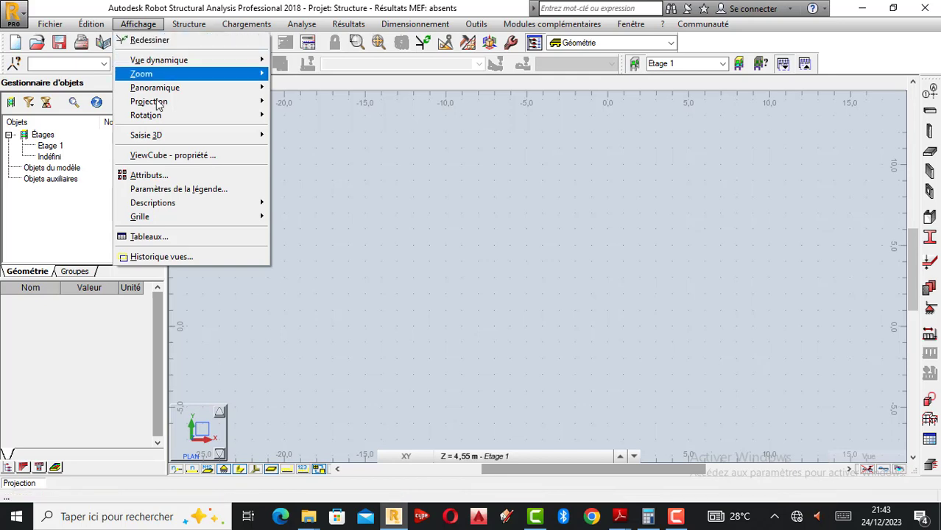
mouse_move(167, 219)
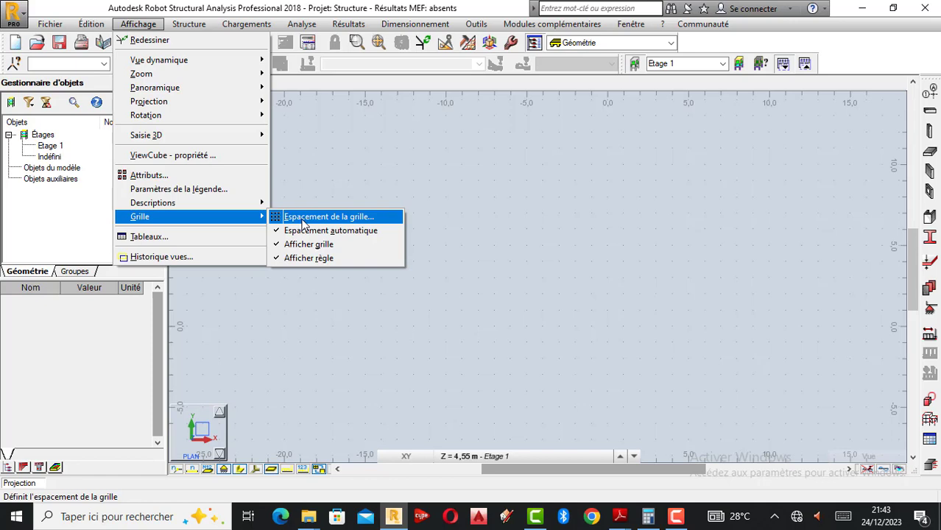
left_click(302, 220)
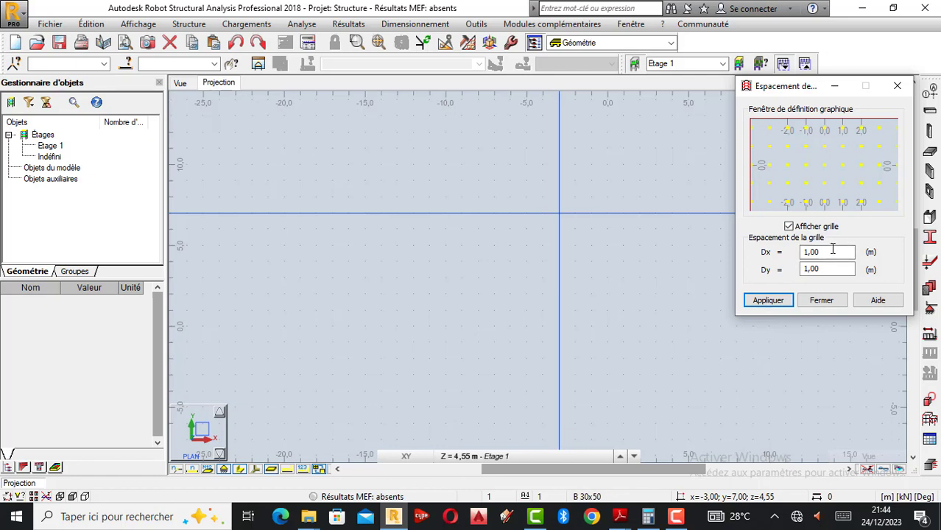
double_click(810, 253)
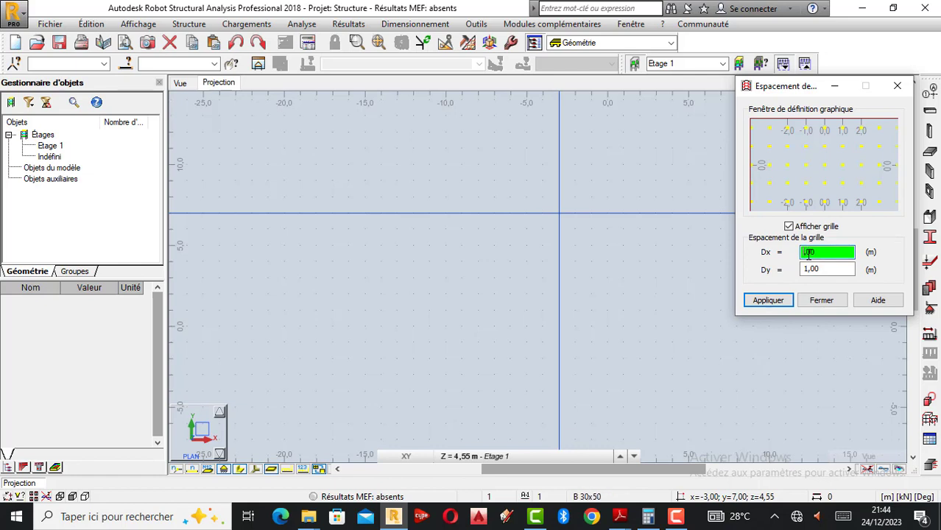
type("2")
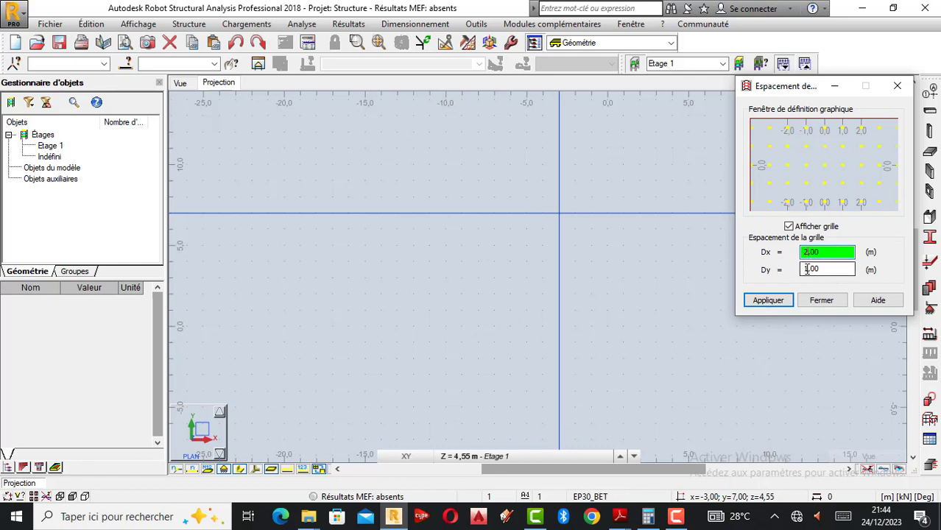
double_click(808, 270)
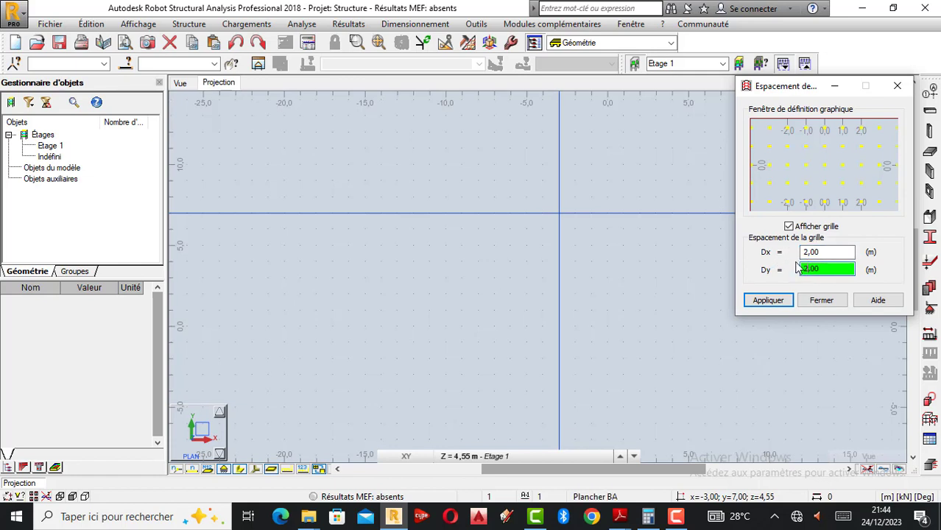
- Set the grid spacing to 1 m in both Dx and Dy and apply it to the view
key("BackSpace")
type("1")
double_click(808, 253)
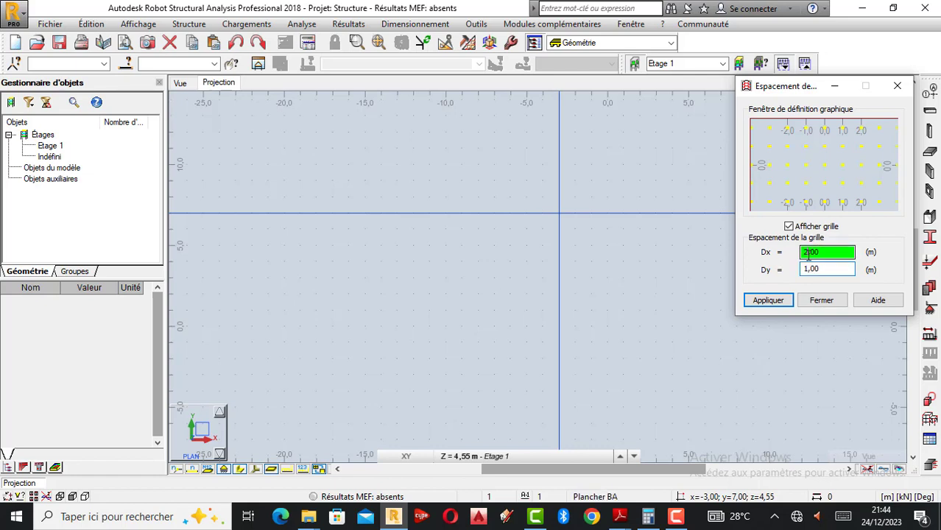
key("BackSpace")
type("1")
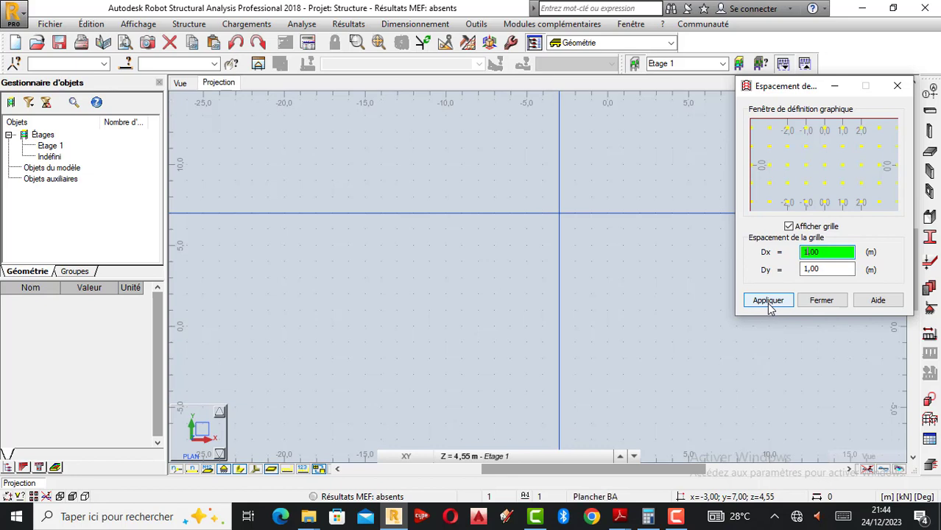
left_click(768, 300)
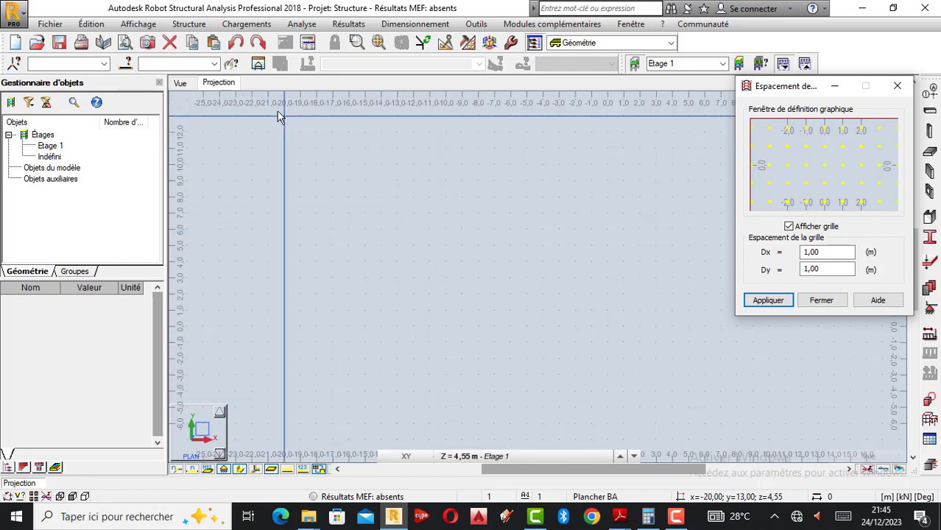
- Change the Dx and Dy grid spacing to 2 m each and apply the new grid
double_click(810, 252)
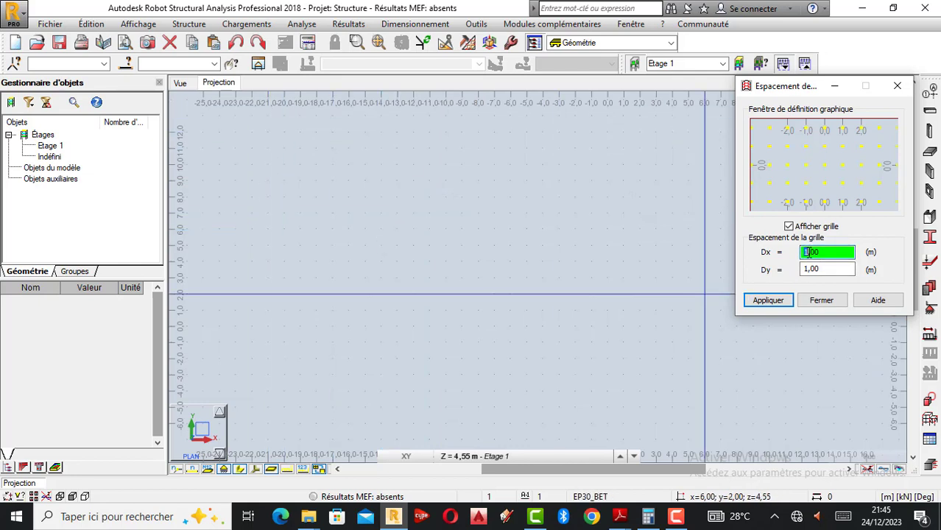
type("2")
double_click(808, 269)
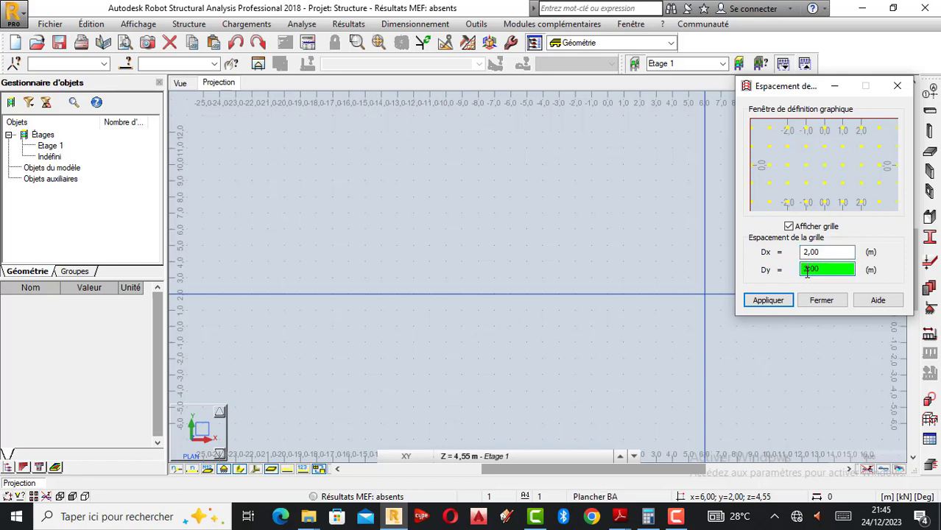
type("2")
left_click(769, 300)
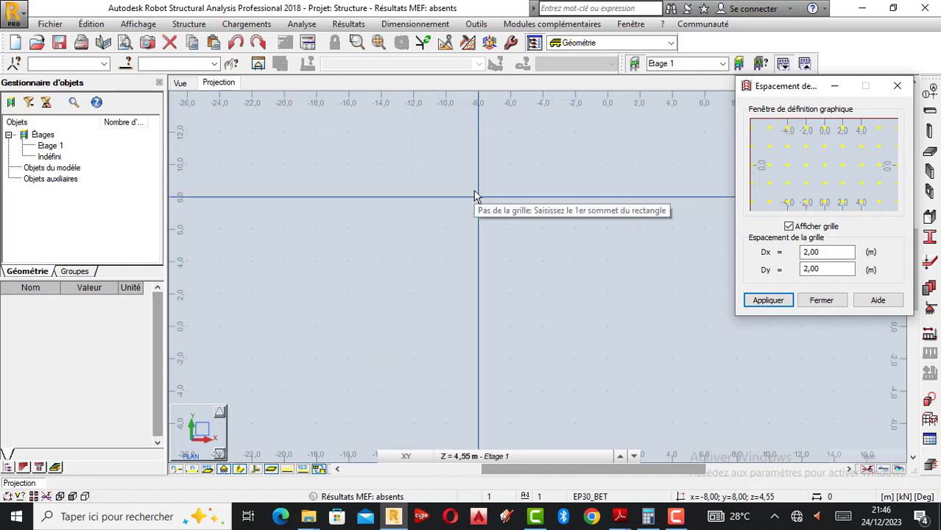
- Switch to Adobe Reader to view the R+7-2 apartment building project booklet and return to Robot Structural Analysis
left_click(620, 519)
left_click(396, 456)
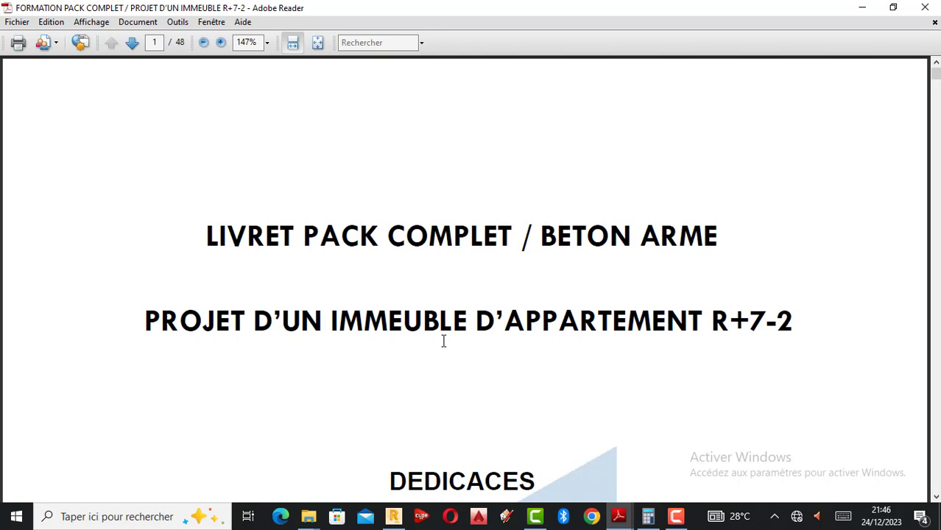
left_click(864, 8)
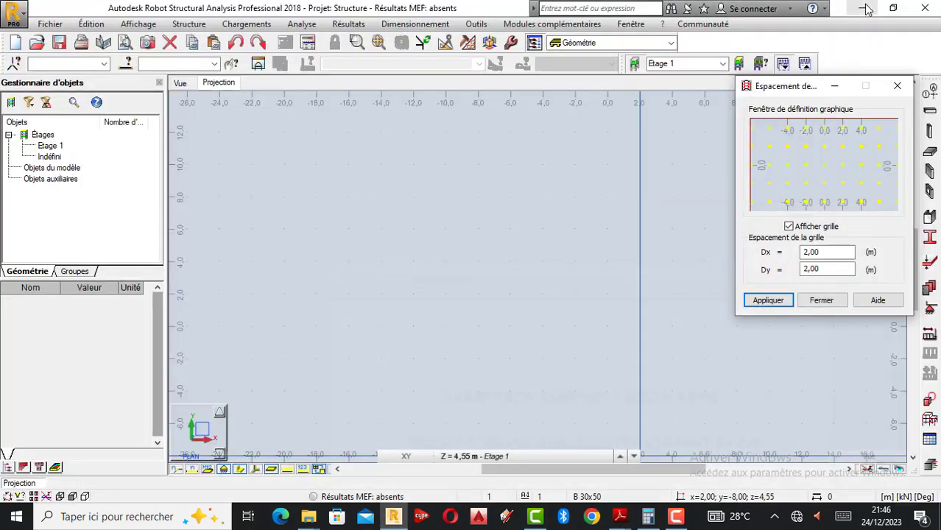